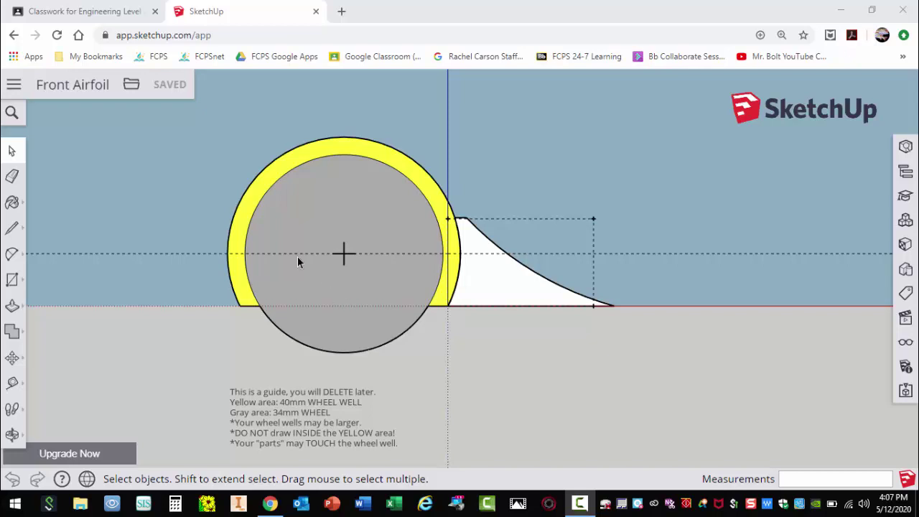
# Download Sidepod_F1 Template.skp from the class's Google Drive link
pyautogui.click(101, 14)
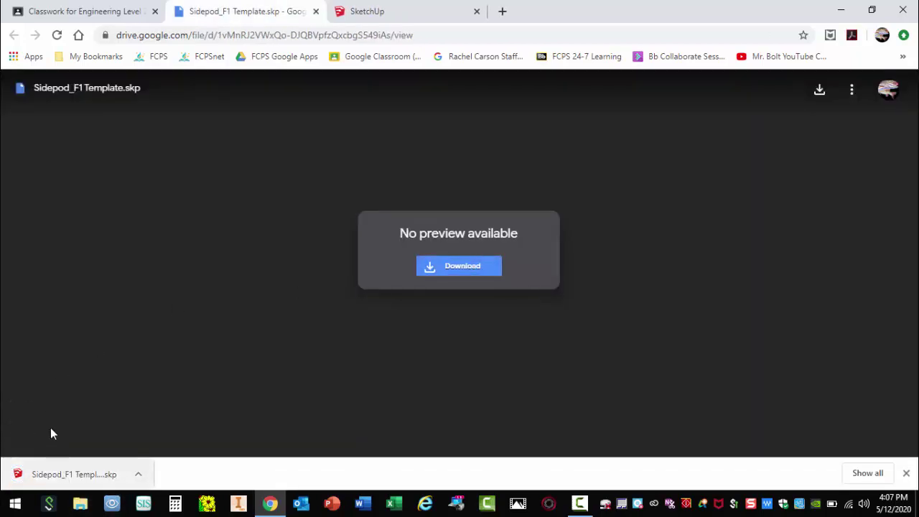
pyautogui.click(72, 472)
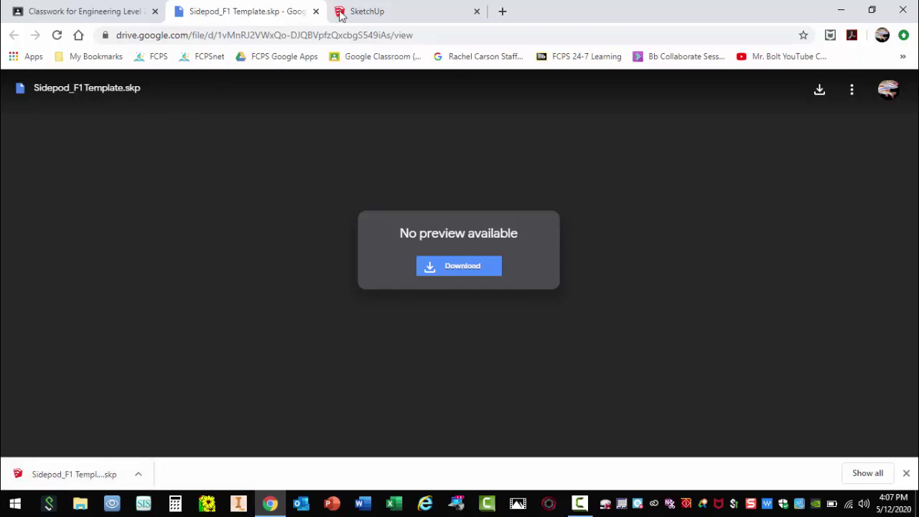
# Add Sidepod_F1 Template.skp from Downloads to the F1 Car project and open it
pyautogui.click(423, 13)
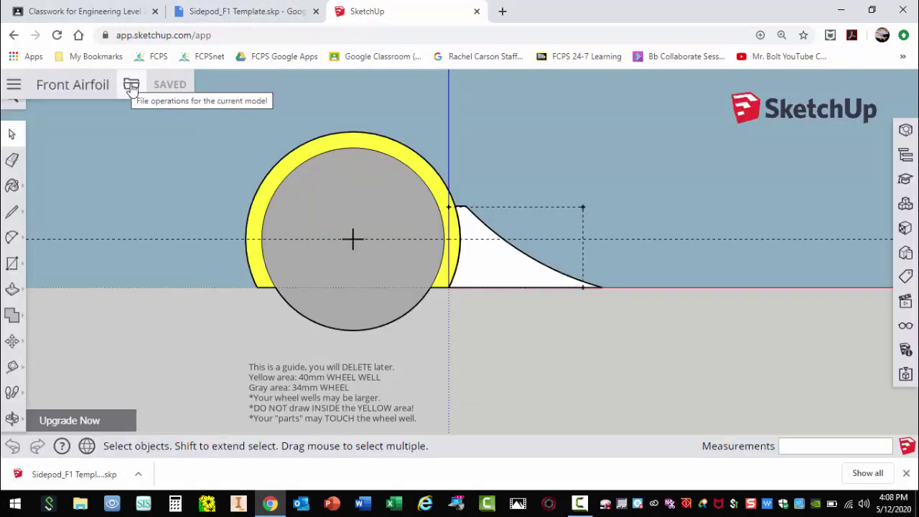
pyautogui.click(132, 86)
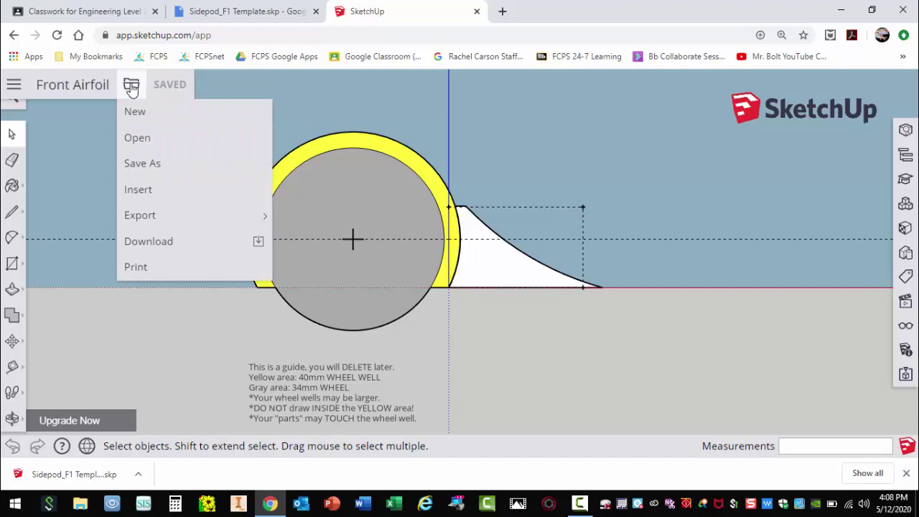
pyautogui.click(137, 141)
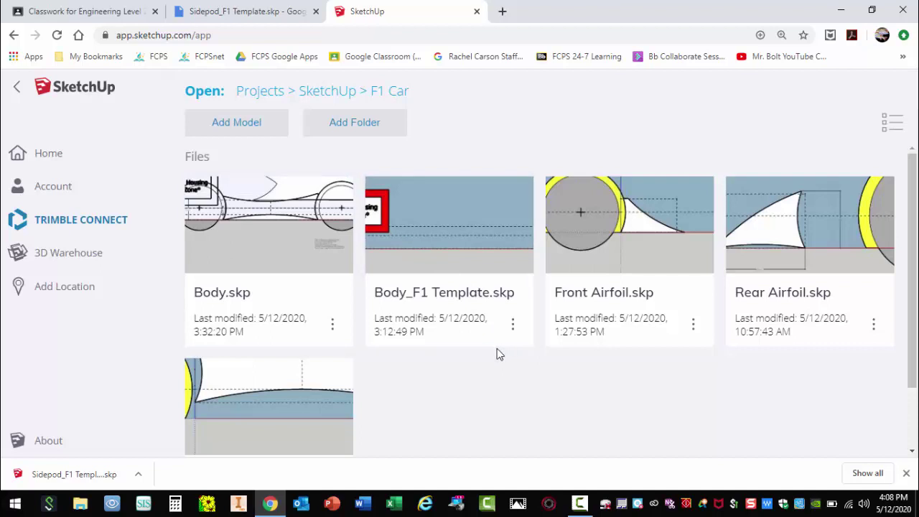
pyautogui.click(237, 127)
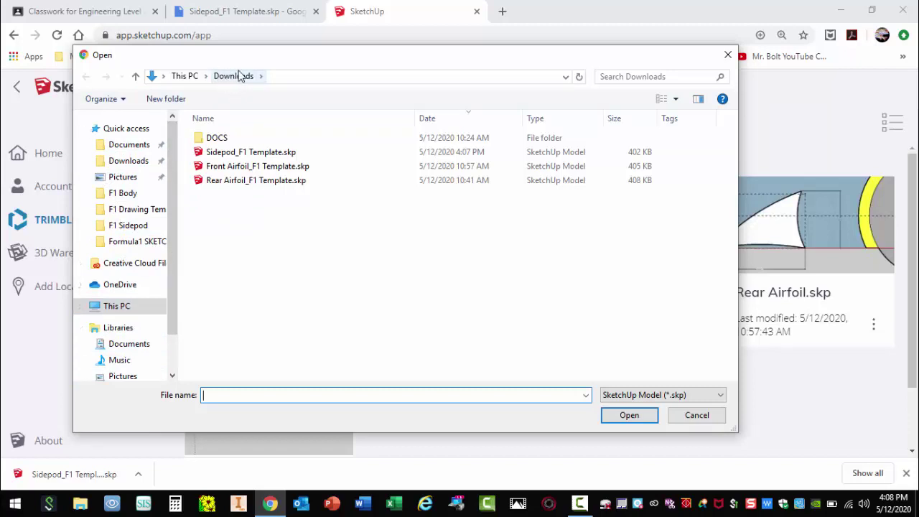
pyautogui.doubleClick(251, 153)
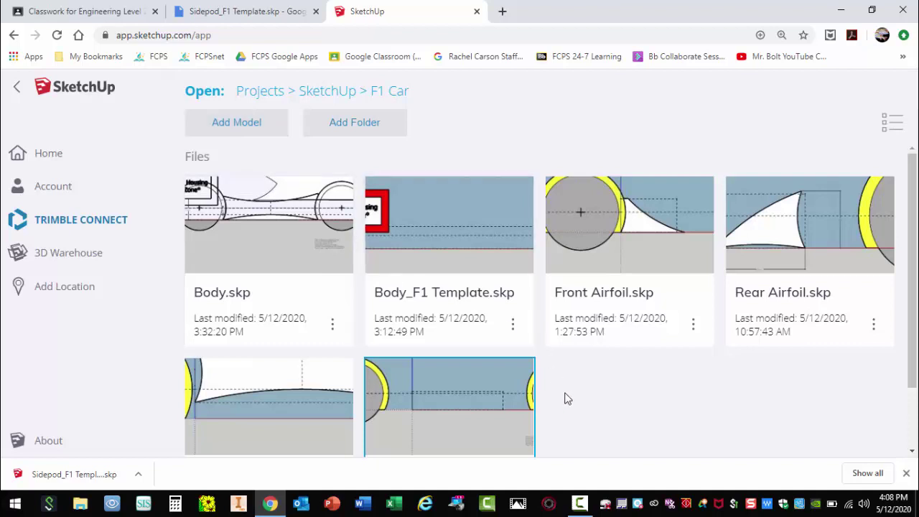
pyautogui.scroll(-1, 568, 400)
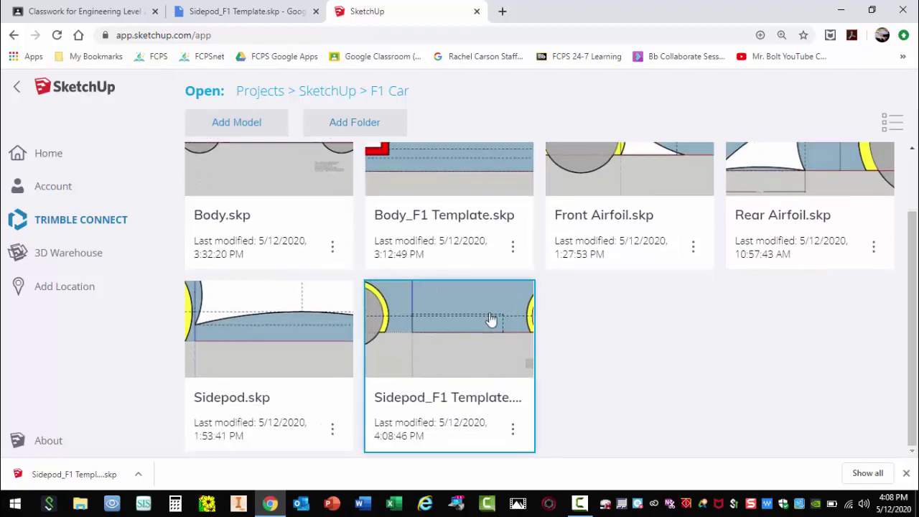
pyautogui.click(467, 330)
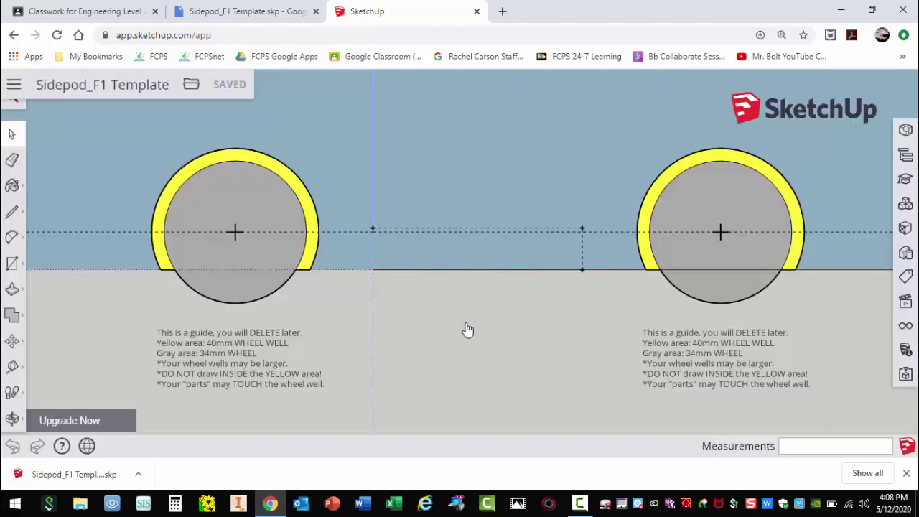
# Save a copy named 'Sidepod' in SketchUp > F1 Car, overwriting the existing Sidepod.skp
pyautogui.click(192, 84)
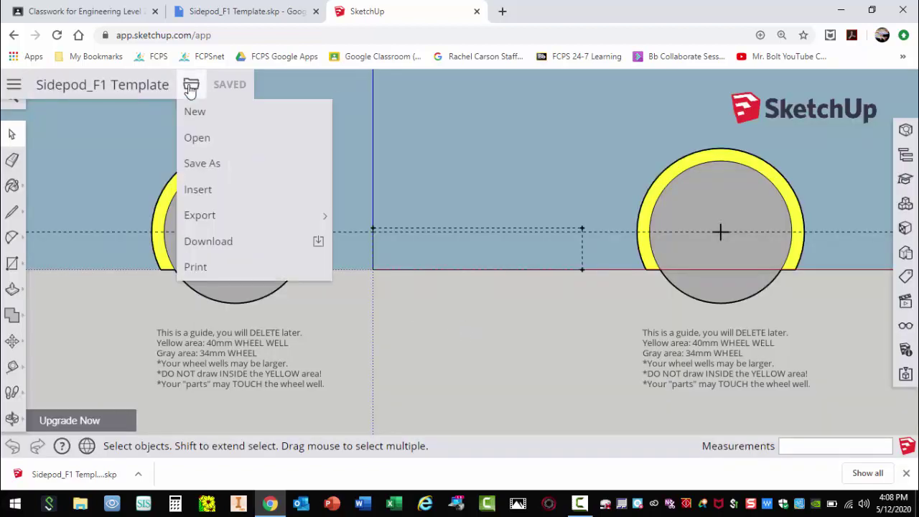
pyautogui.click(217, 166)
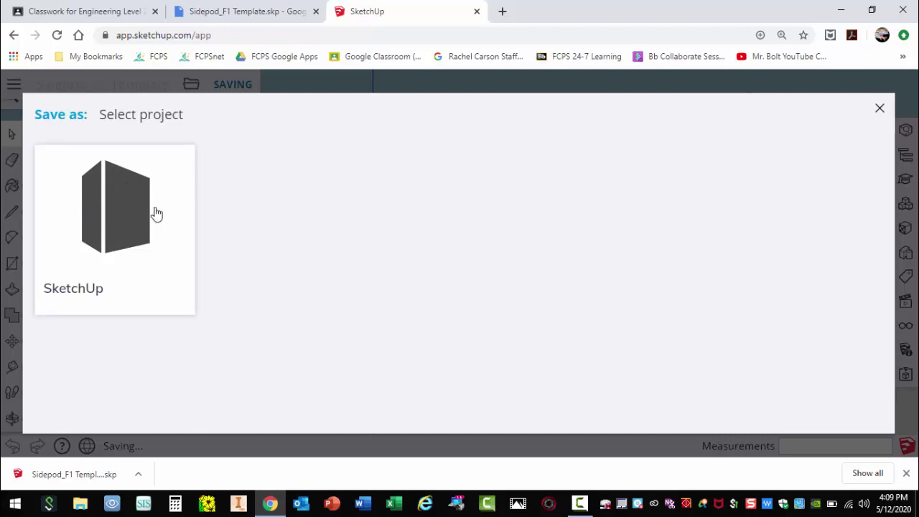
pyautogui.click(112, 208)
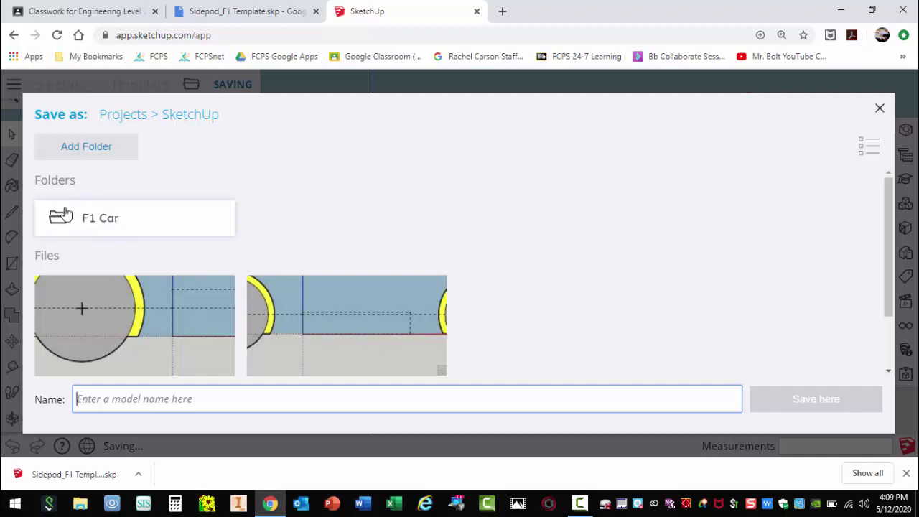
pyautogui.click(106, 225)
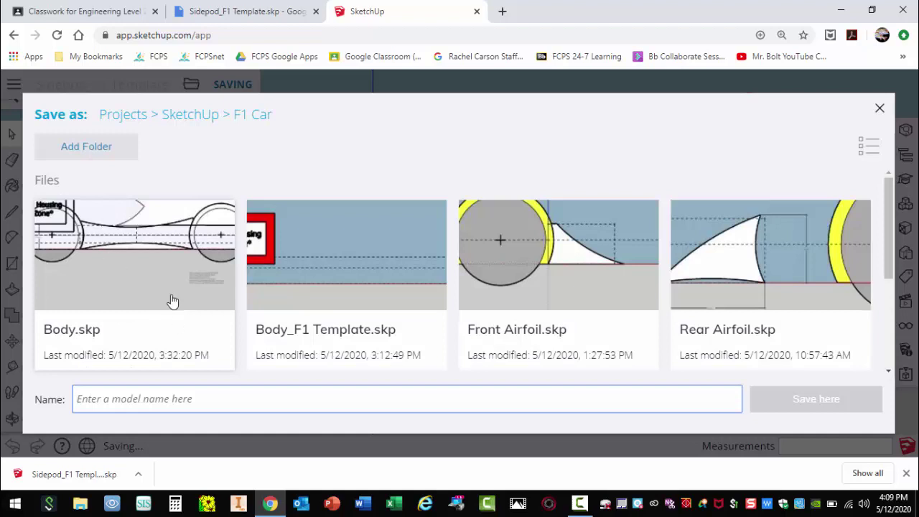
pyautogui.write('S')
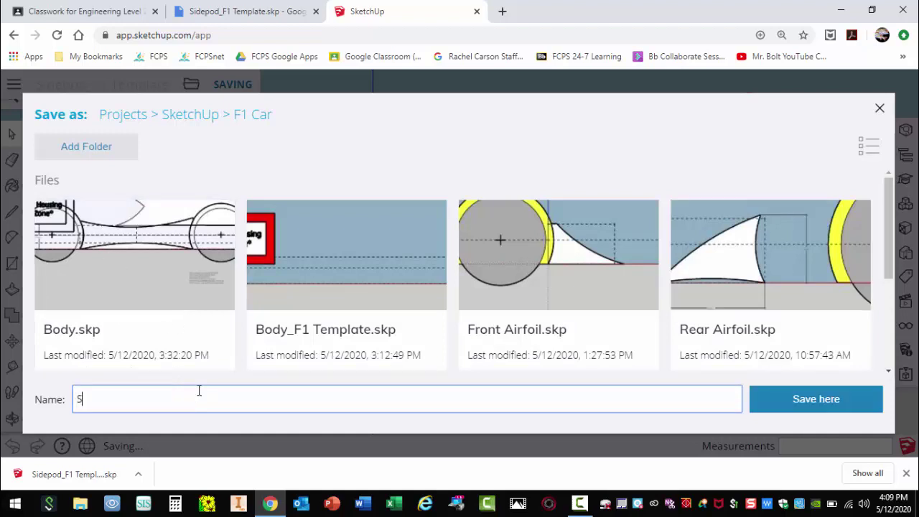
pyautogui.write('idepod')
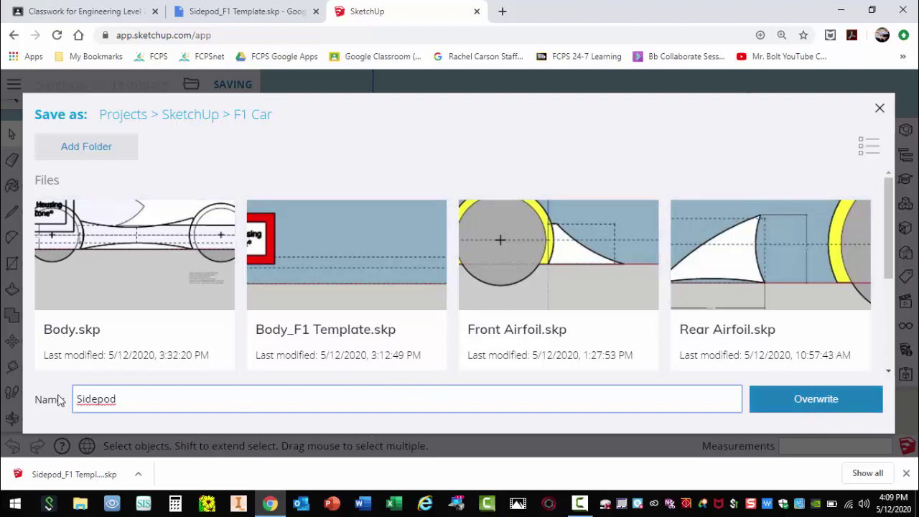
pyautogui.click(831, 402)
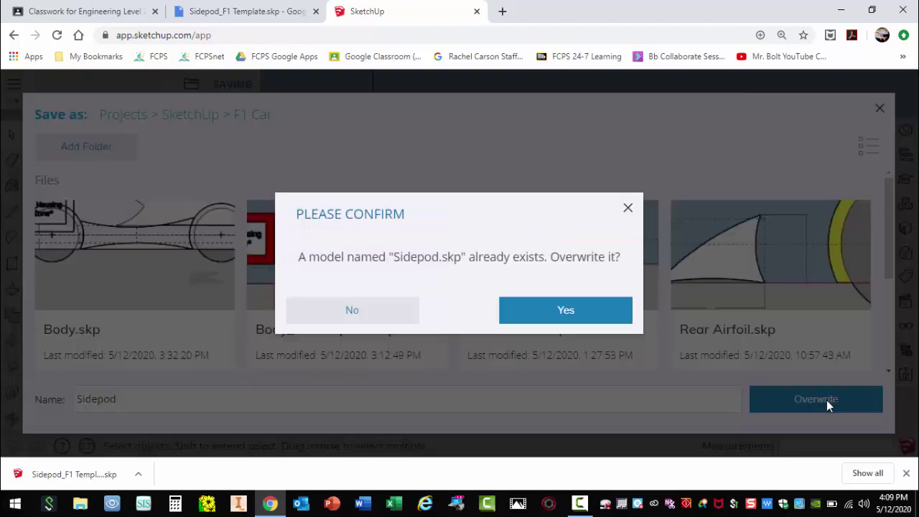
pyautogui.click(566, 311)
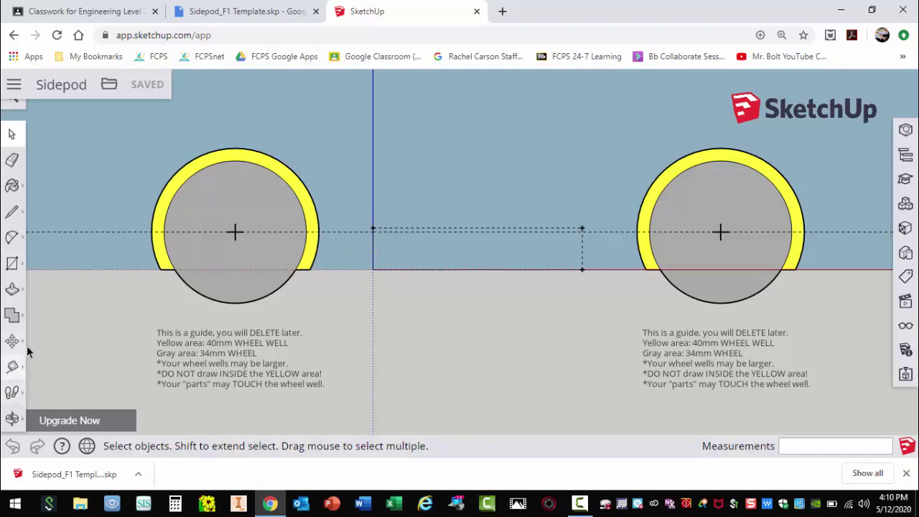
pyautogui.click(13, 367)
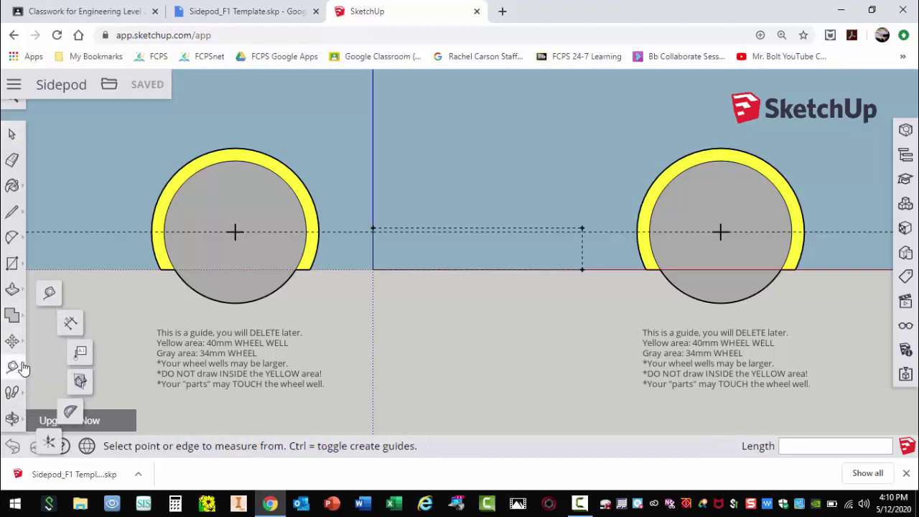
pyautogui.click(71, 325)
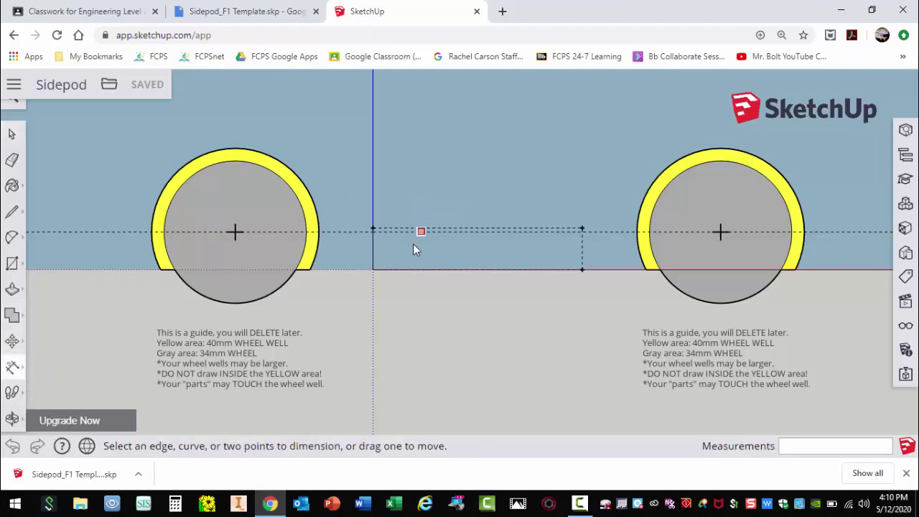
pyautogui.click(373, 269)
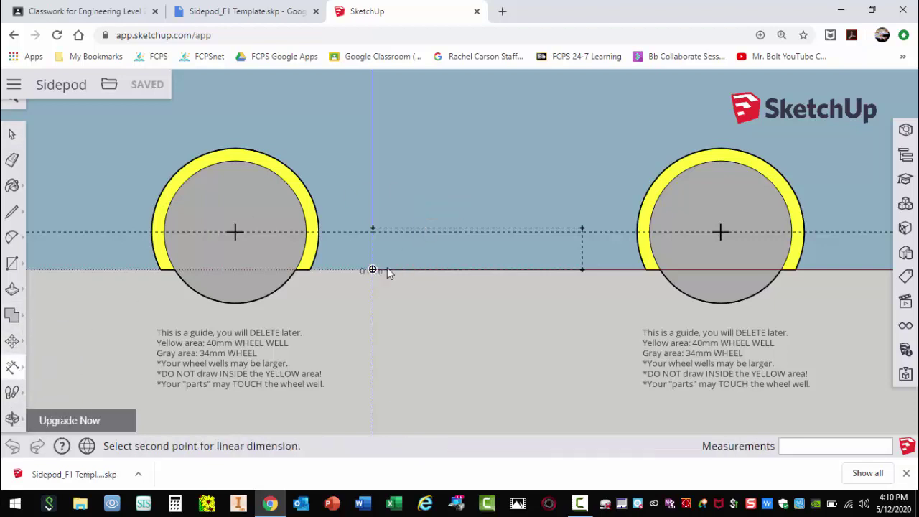
pyautogui.click(582, 269)
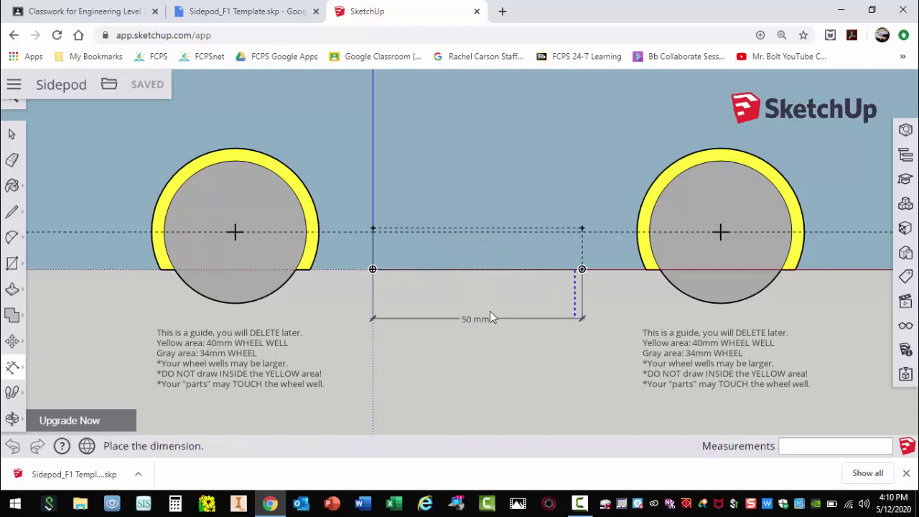
pyautogui.click(468, 318)
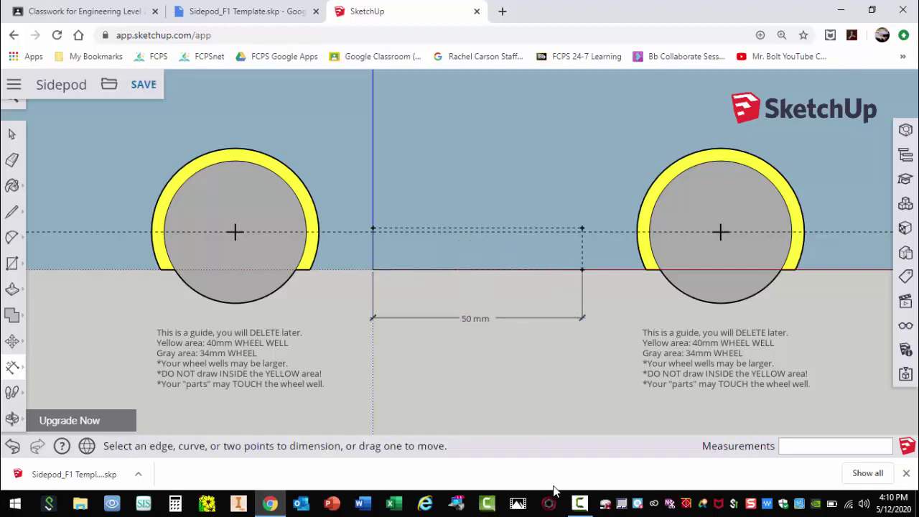
pyautogui.moveTo(581, 266); pyautogui.dragTo(596, 231)
pyautogui.press('Escape')
pyautogui.moveTo(12, 366)
pyautogui.scroll(2, 591, 247)
pyautogui.scroll(2, 591, 247)
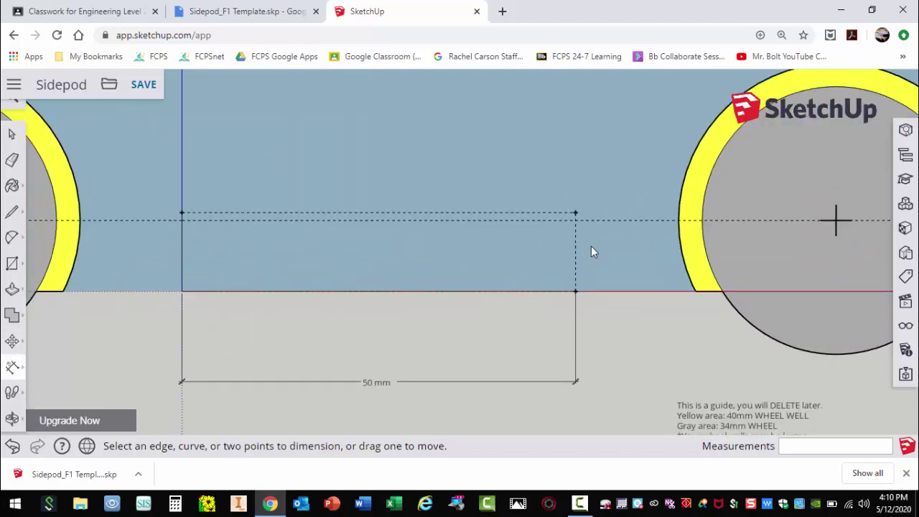
pyautogui.click(576, 213)
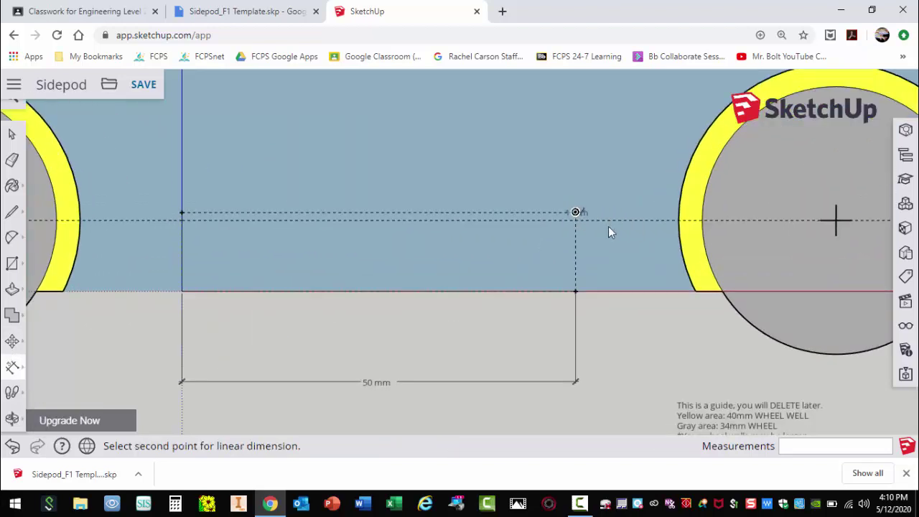
pyautogui.click(575, 291)
pyautogui.click(624, 260)
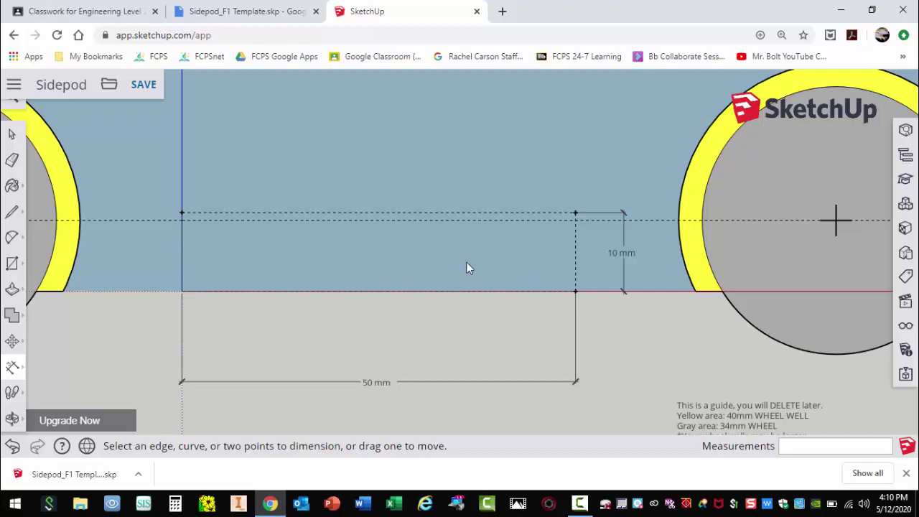
pyautogui.scroll(-4, 465, 257)
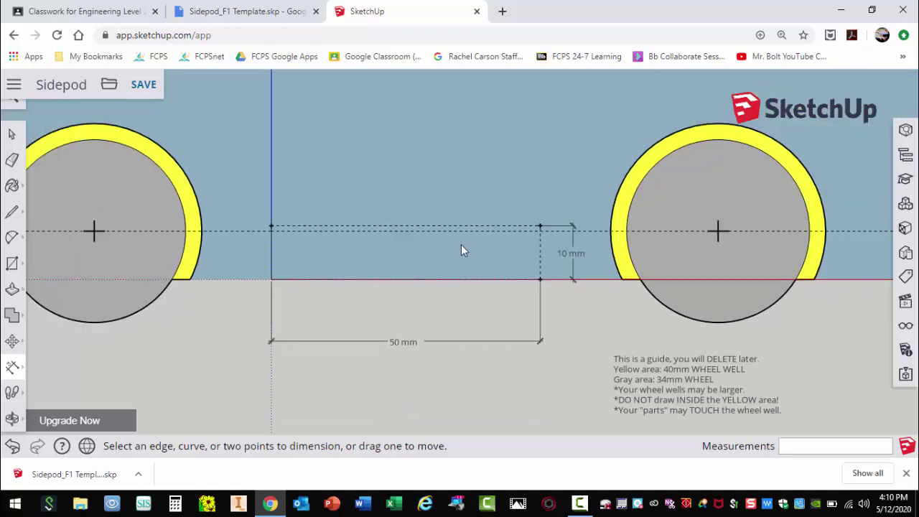
pyautogui.hotkey('ctrl', 'z')
pyautogui.hotkey('ctrl', 'z')
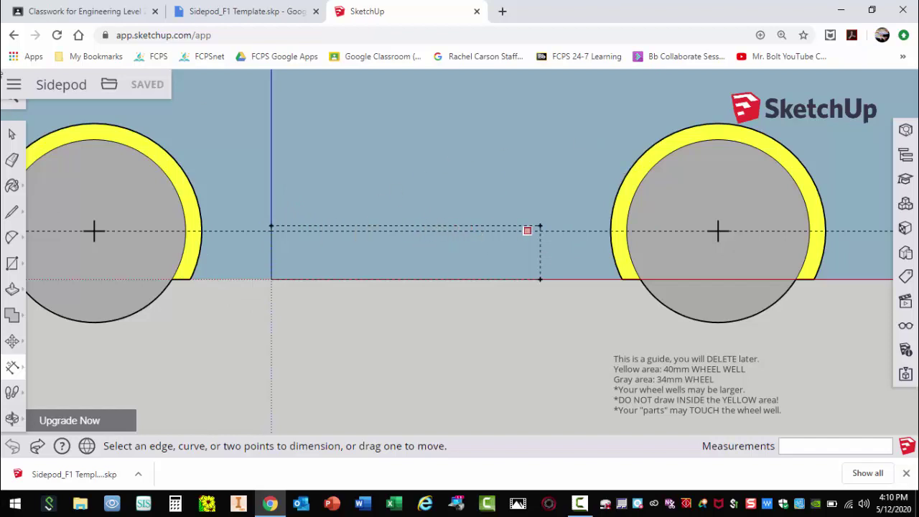
pyautogui.click(13, 161)
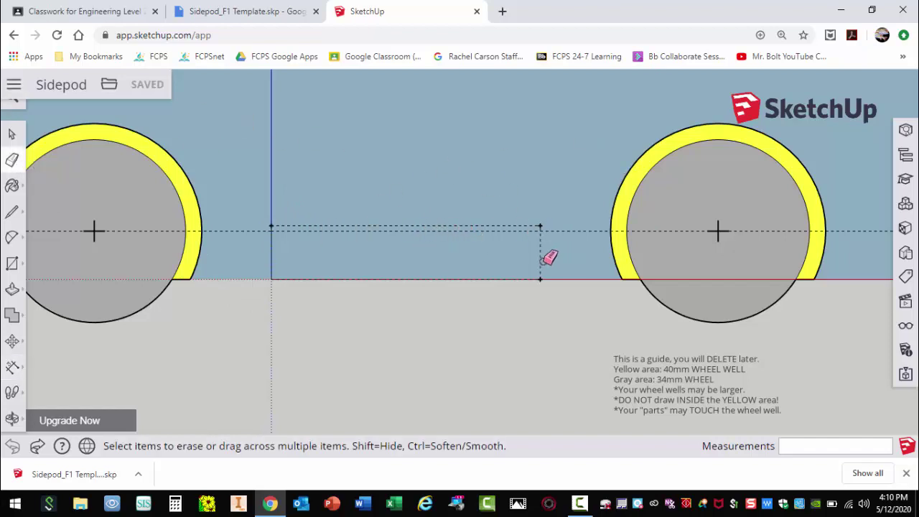
pyautogui.click(540, 261)
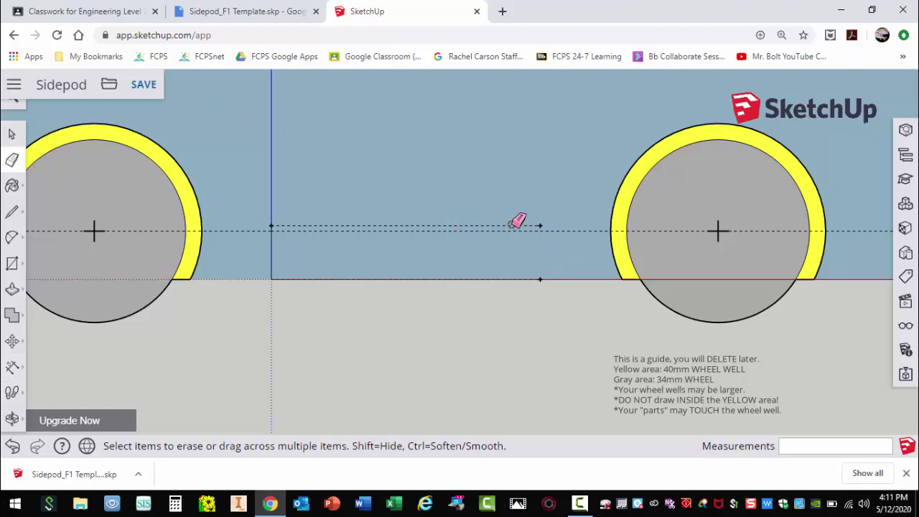
pyautogui.click(511, 226)
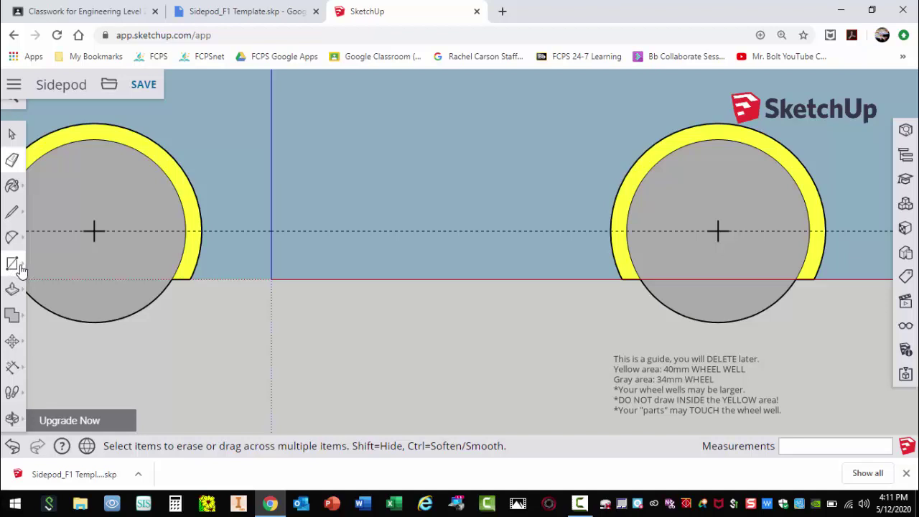
# Draw a 65 by 15 rectangle from the origin with the Rectangle tool
pyautogui.click(20, 268)
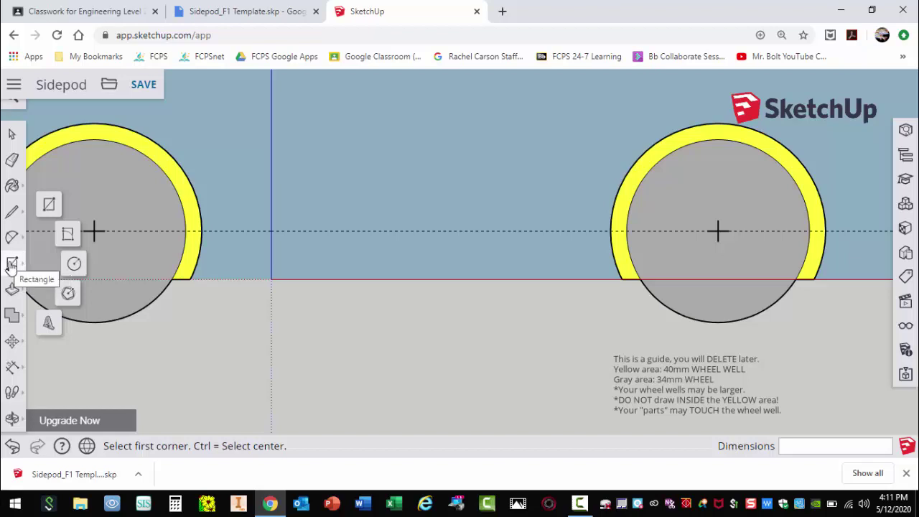
pyautogui.click(49, 205)
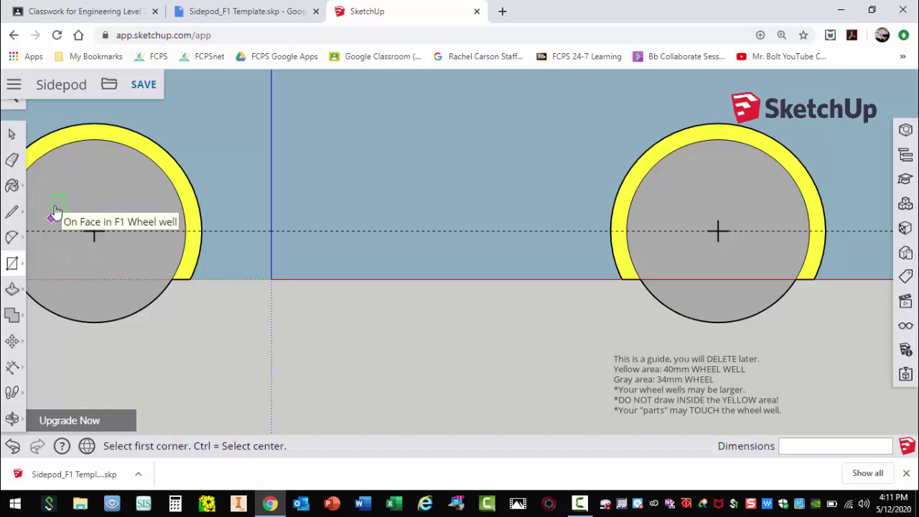
pyautogui.click(270, 279)
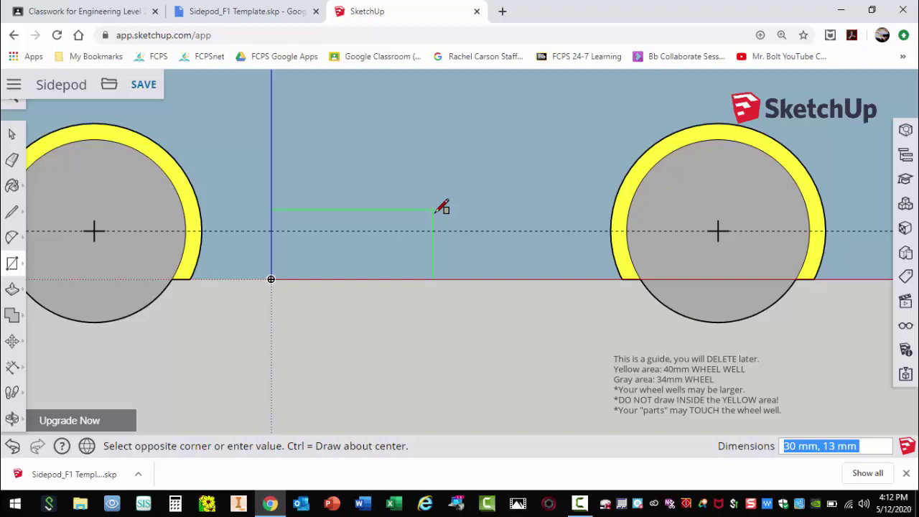
pyautogui.write('65,')
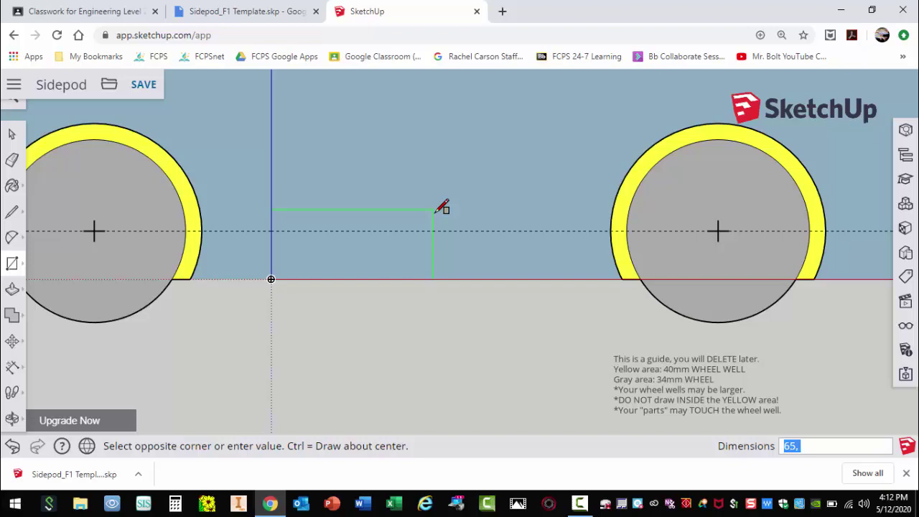
pyautogui.write('15')
pyautogui.press('Return')
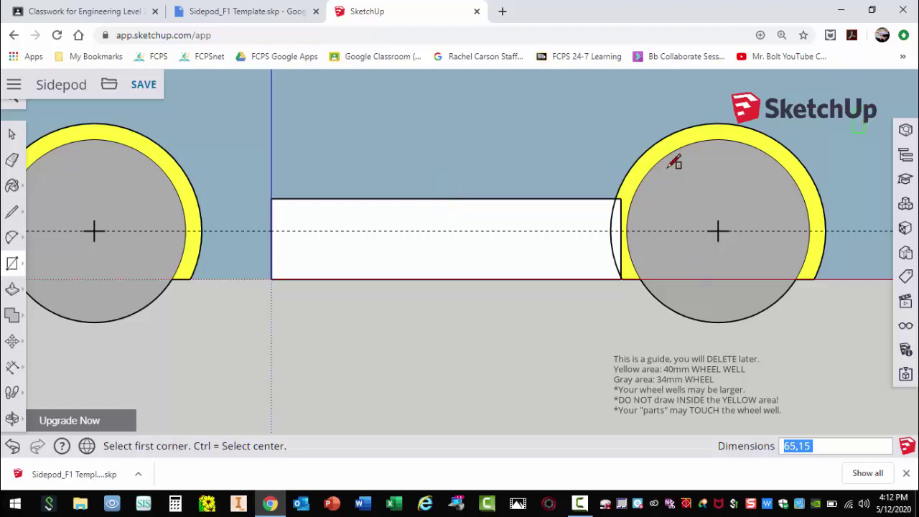
pyautogui.scroll(1, 134, 202)
pyautogui.scroll(-3, 103, 180)
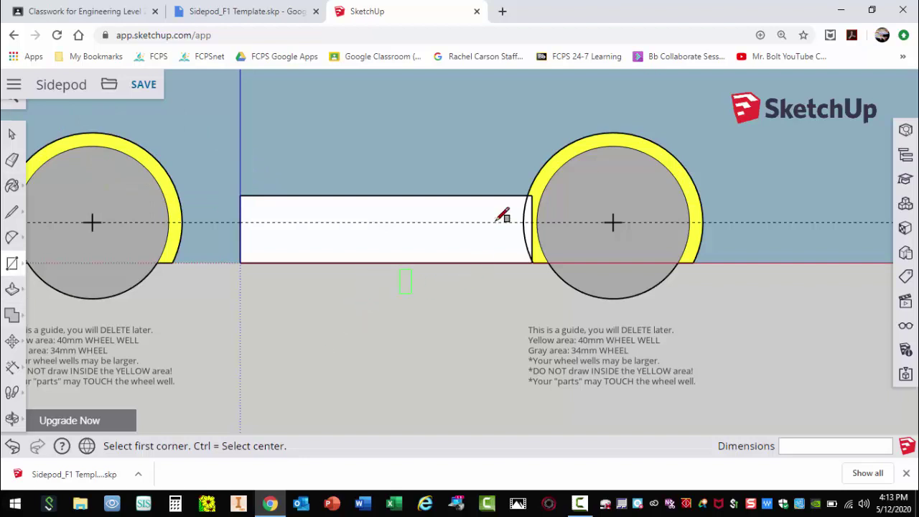
# Move the right wheel-well guide further right along the axis line
pyautogui.press('m')
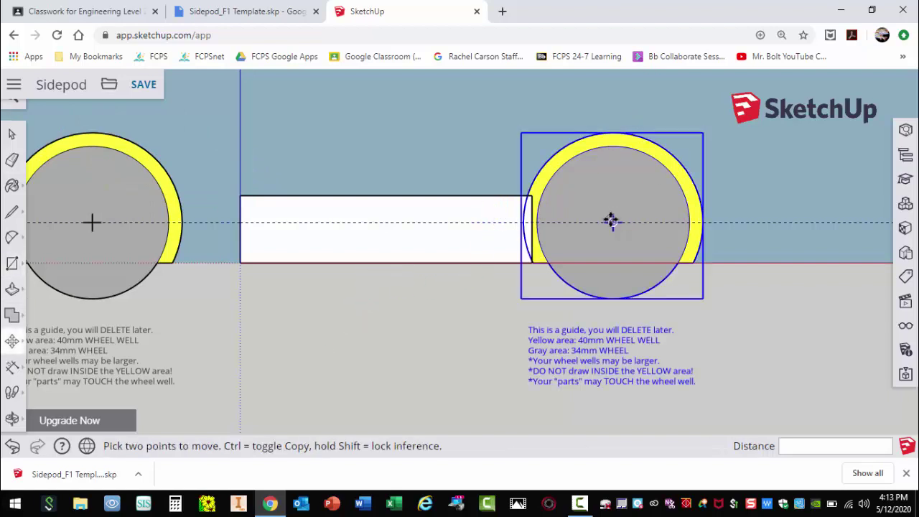
pyautogui.click(612, 221)
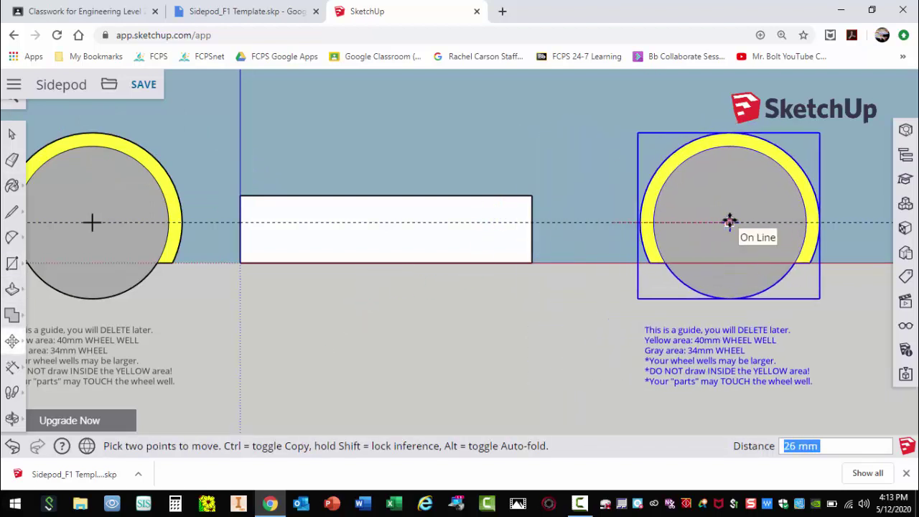
pyautogui.click(730, 221)
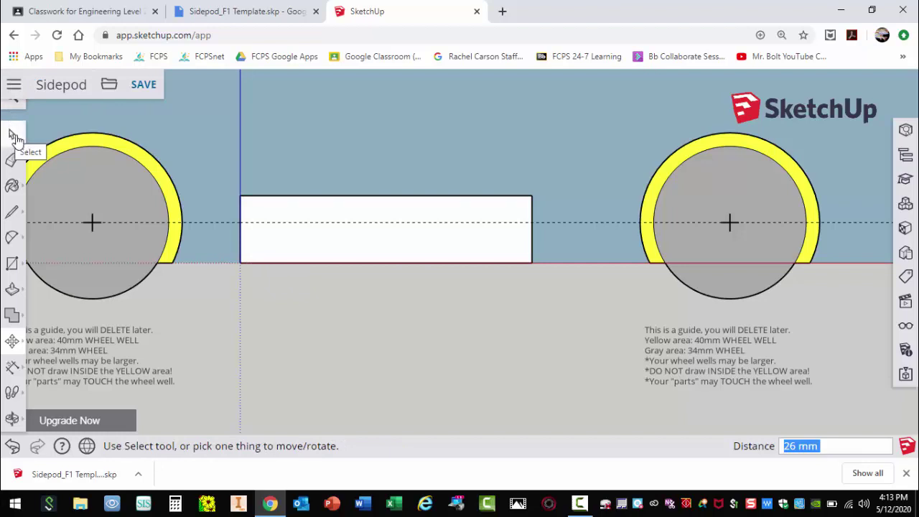
# Box-select the rectangle's face and edges with the Select tool
pyautogui.click(12, 135)
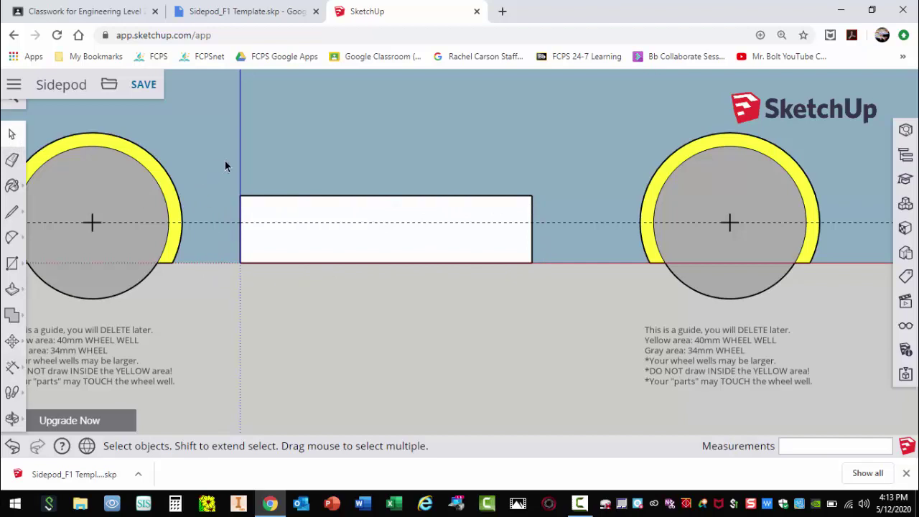
pyautogui.moveTo(224, 159)
pyautogui.mouseDown()
pyautogui.moveTo(289, 213)
pyautogui.moveTo(342, 239)
pyautogui.moveTo(497, 291)
pyautogui.moveTo(563, 301)
pyautogui.mouseUp()
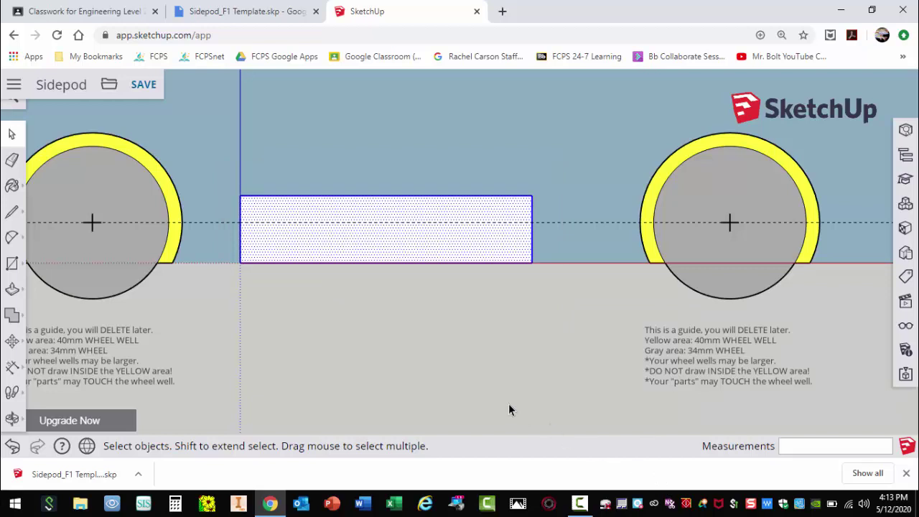
# Activate Move and zoom in on the rectangle's lower-left corner
pyautogui.press('m')
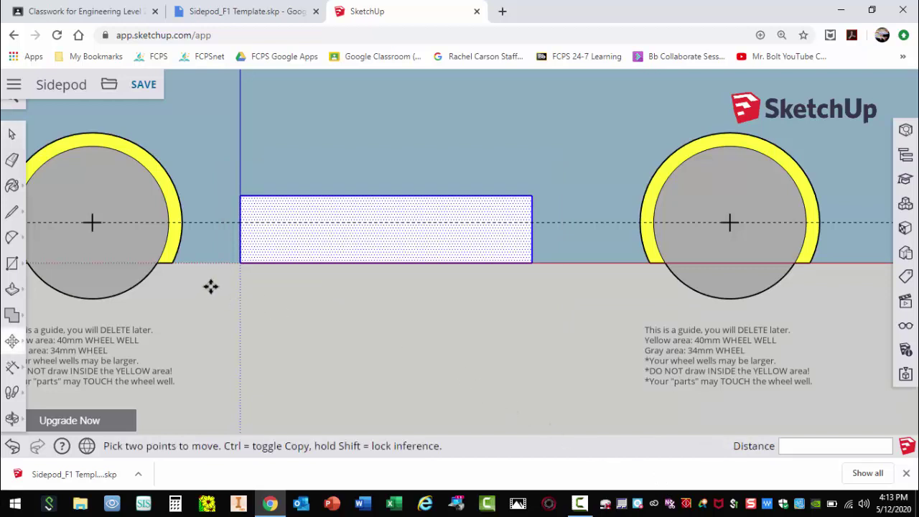
pyautogui.scroll(5, 233, 262)
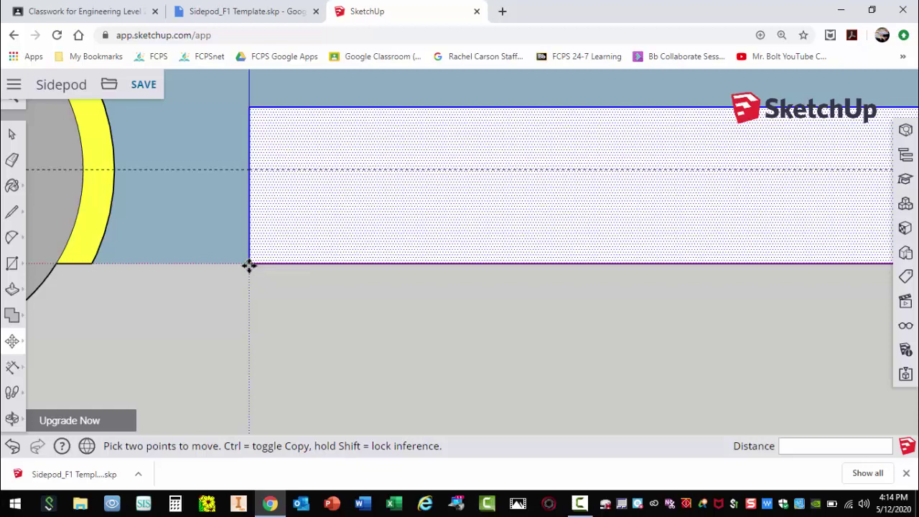
# Lift the rectangle 4 mm up the blue axis from its lower-left corner
pyautogui.click(249, 265)
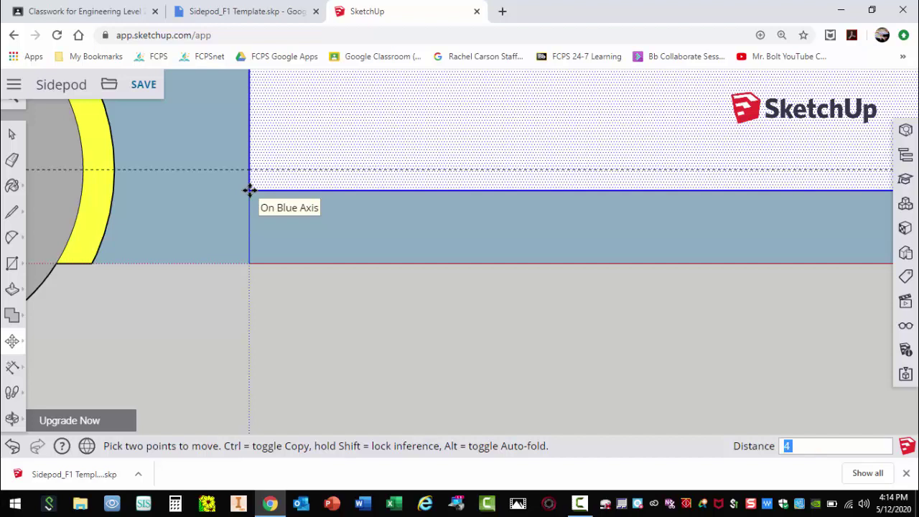
pyautogui.press('Return')
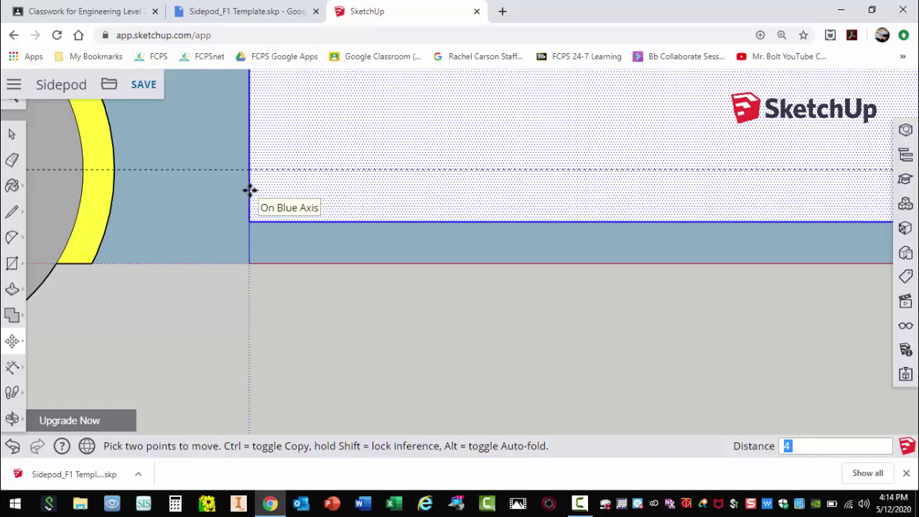
pyautogui.scroll(3, 242, 221)
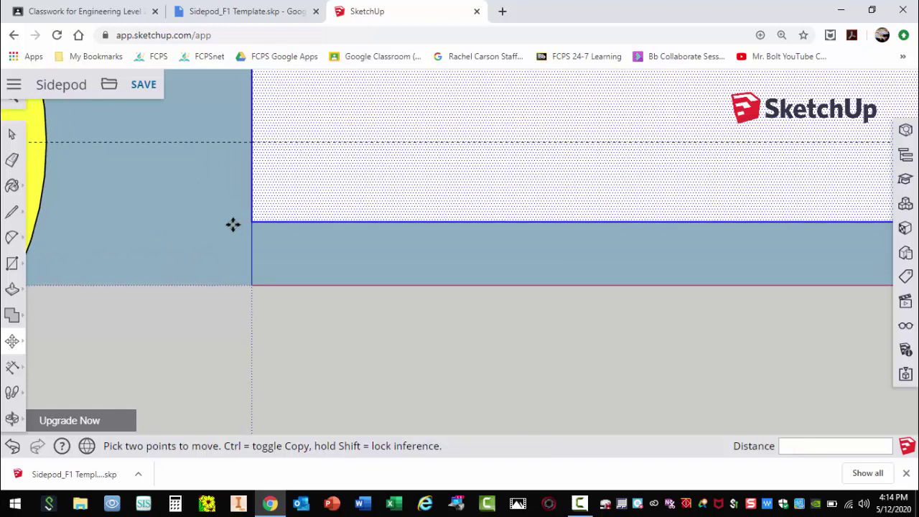
pyautogui.scroll(-5, 177, 255)
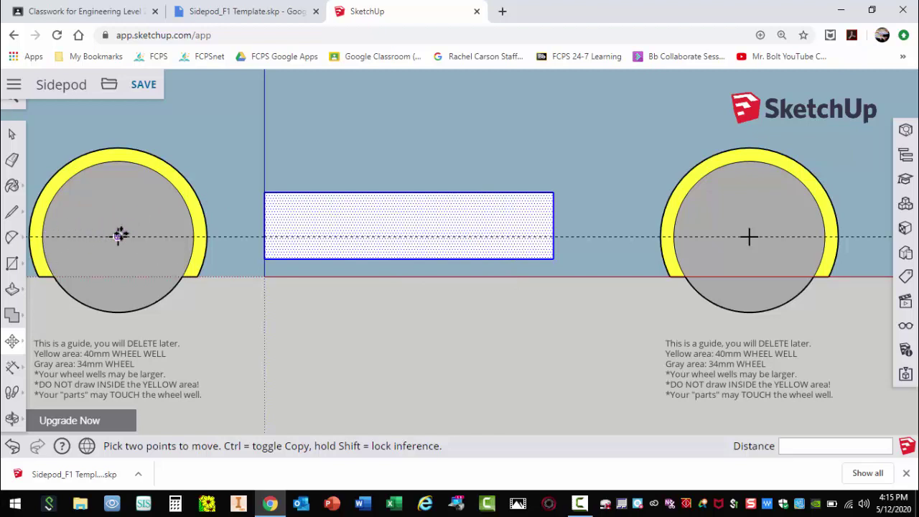
pyautogui.scroll(2, 201, 237)
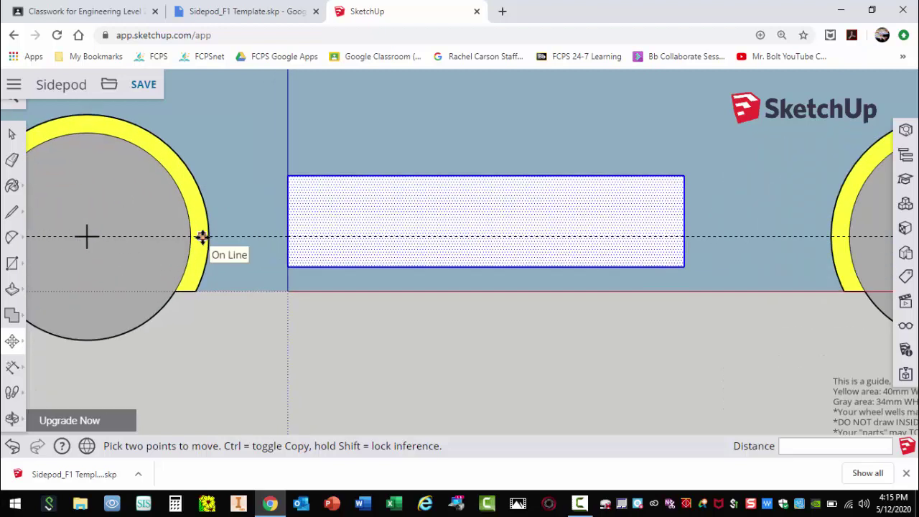
pyautogui.click(208, 236)
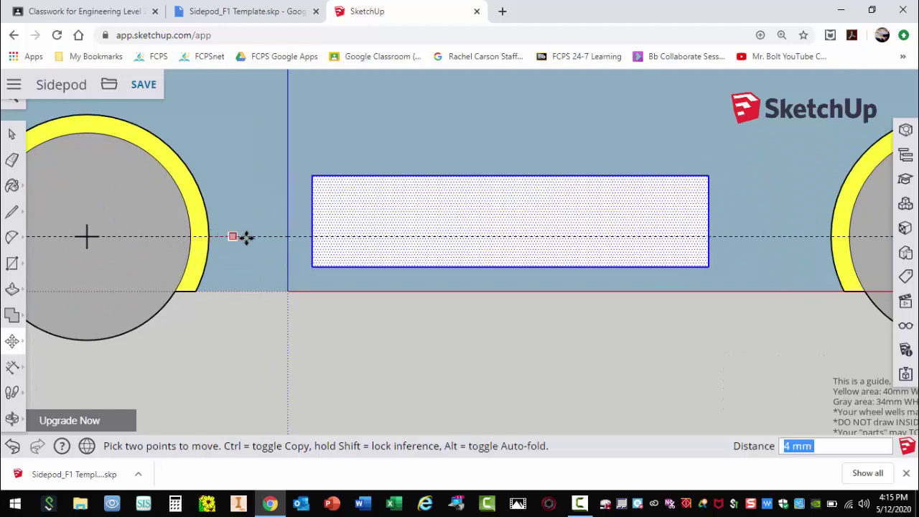
# Select the left wheel-well guide and move it right toward the rectangle
pyautogui.press('Escape')
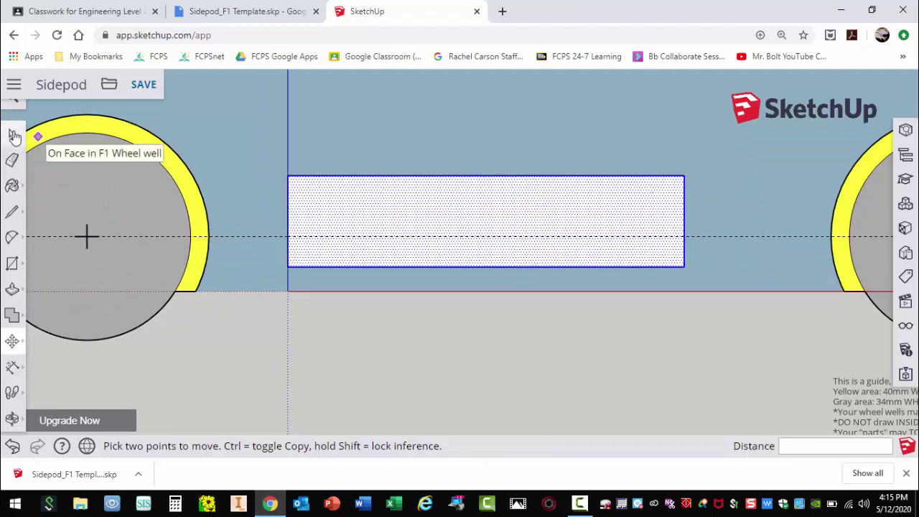
pyautogui.click(11, 134)
pyautogui.click(140, 136)
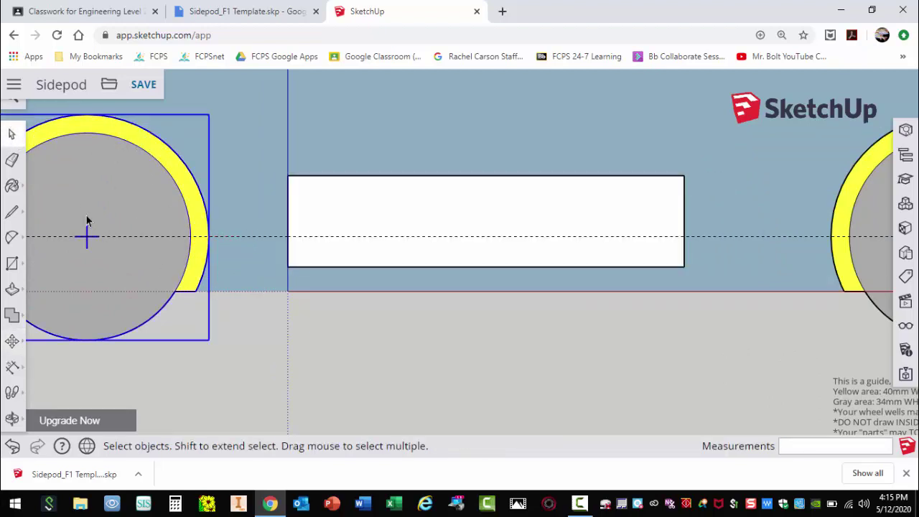
pyautogui.press('m')
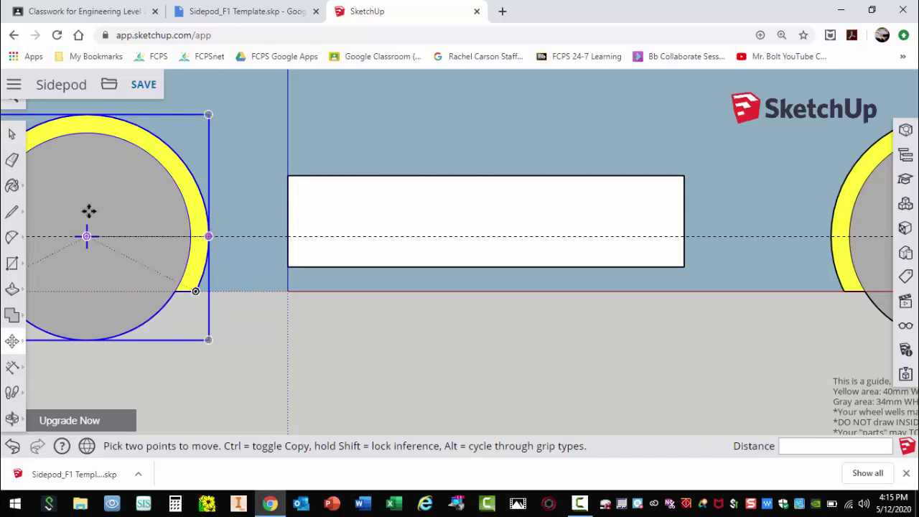
pyautogui.click(86, 236)
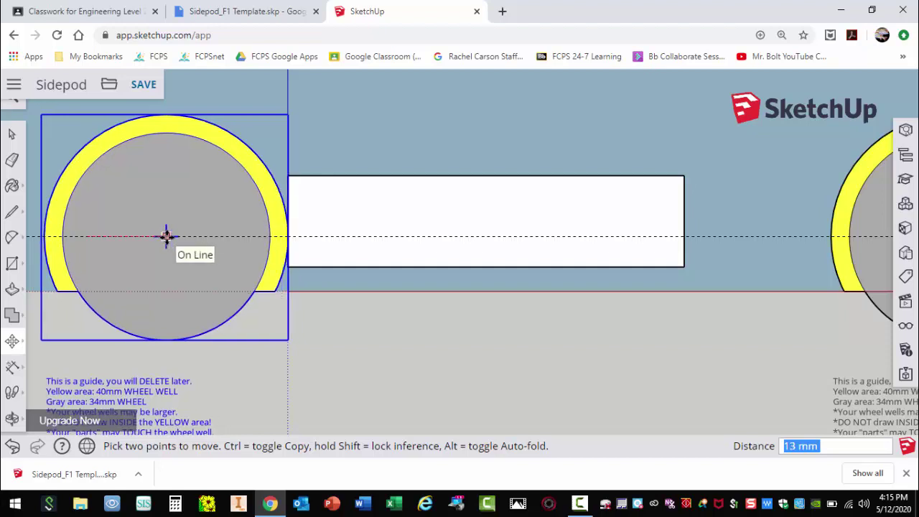
pyautogui.click(166, 236)
# Snap the left wheel well's outer edge onto the rectangle's left corner
pyautogui.scroll(5, 265, 265)
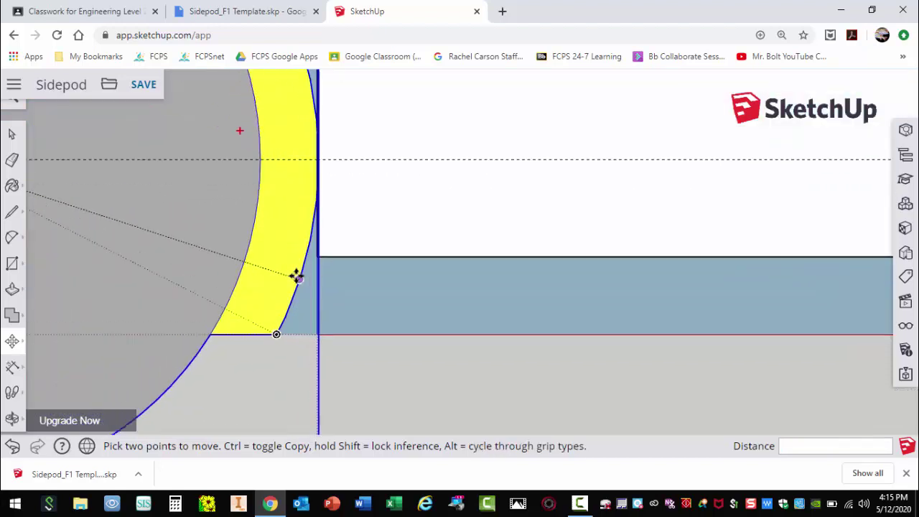
pyautogui.click(321, 222)
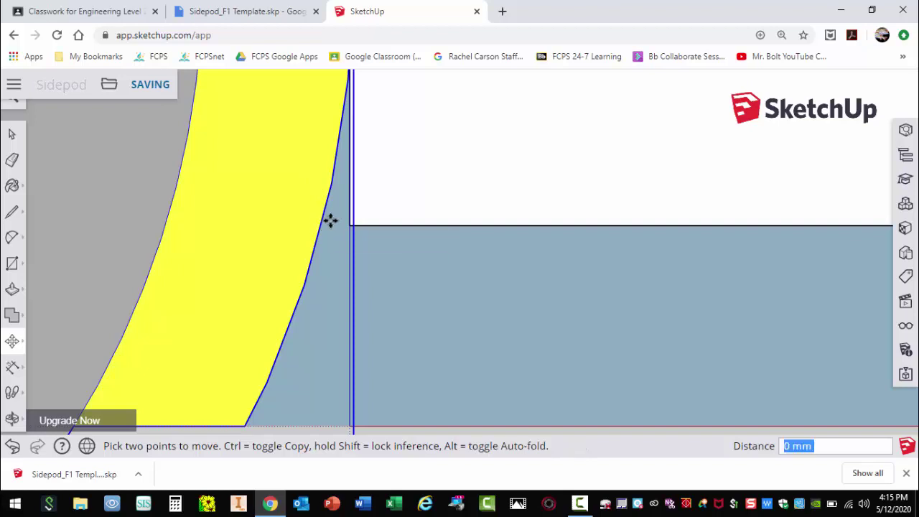
pyautogui.click(350, 225)
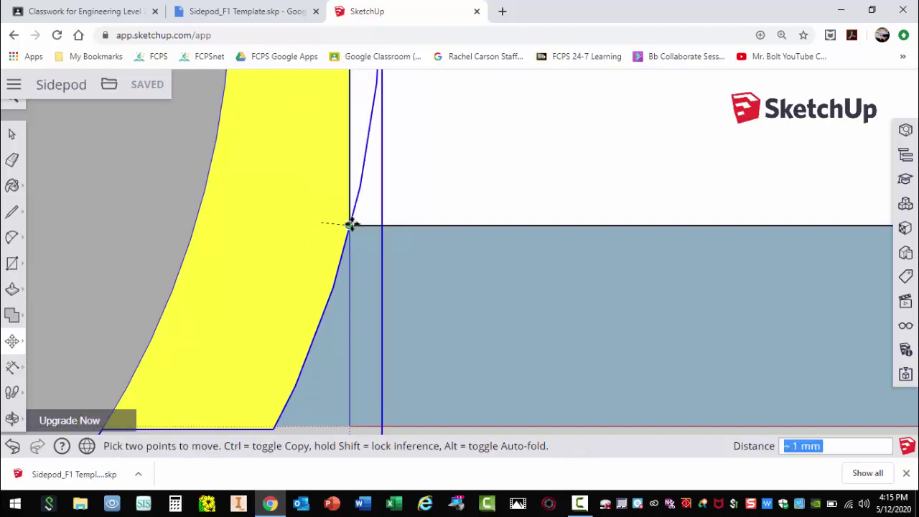
pyautogui.hotkey('ctrl', 'z')
pyautogui.moveTo(334, 225)
pyautogui.mouseDown()
pyautogui.moveTo(374, 220)
pyautogui.moveTo(287, 228)
pyautogui.moveTo(328, 229)
pyautogui.mouseUp()
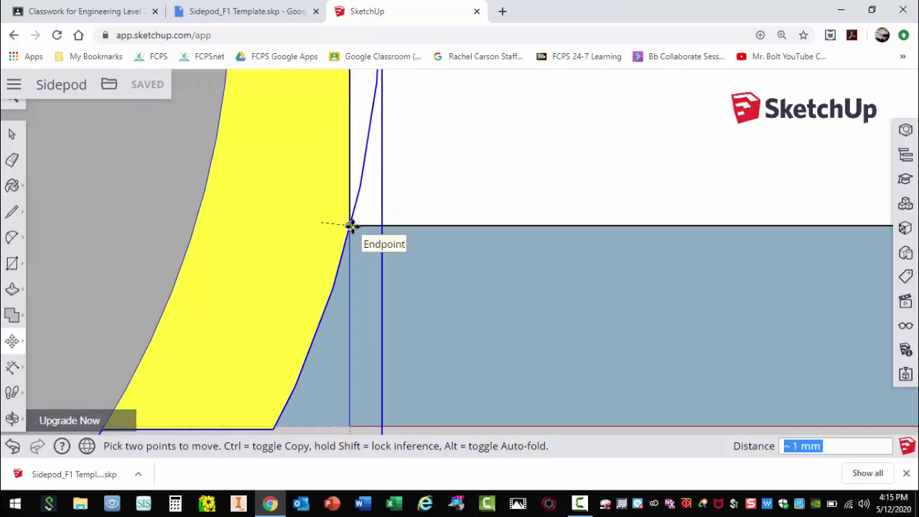
pyautogui.click(351, 226)
pyautogui.scroll(-10, 232, 256)
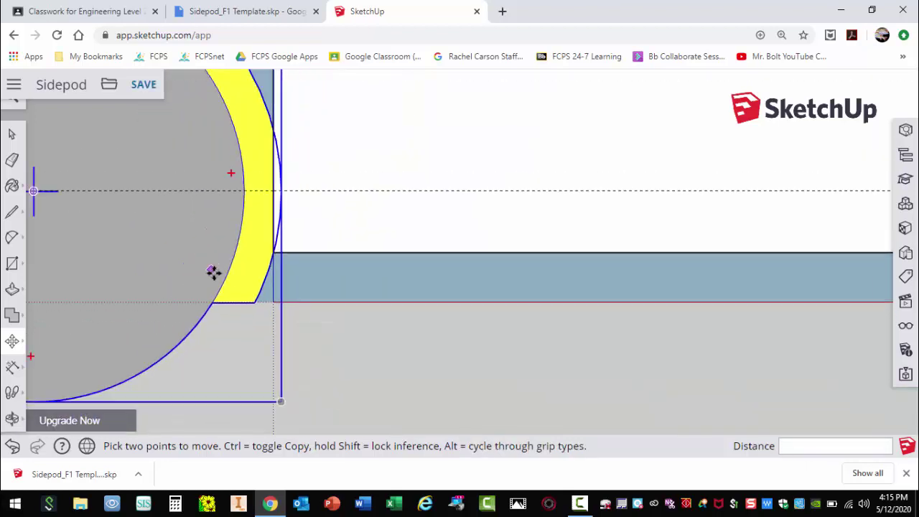
# Select the right wheel group and move it left beside the rectangle
pyautogui.press('space')
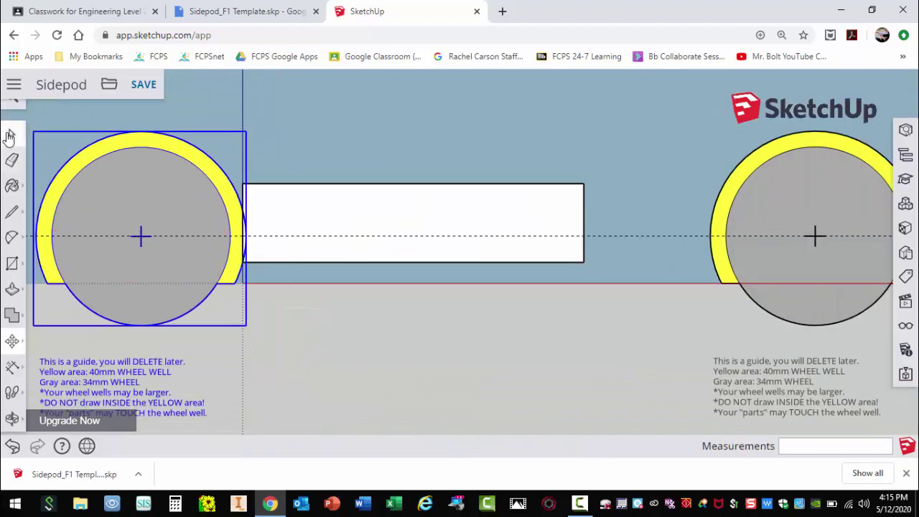
pyautogui.click(721, 192)
pyautogui.click(735, 195)
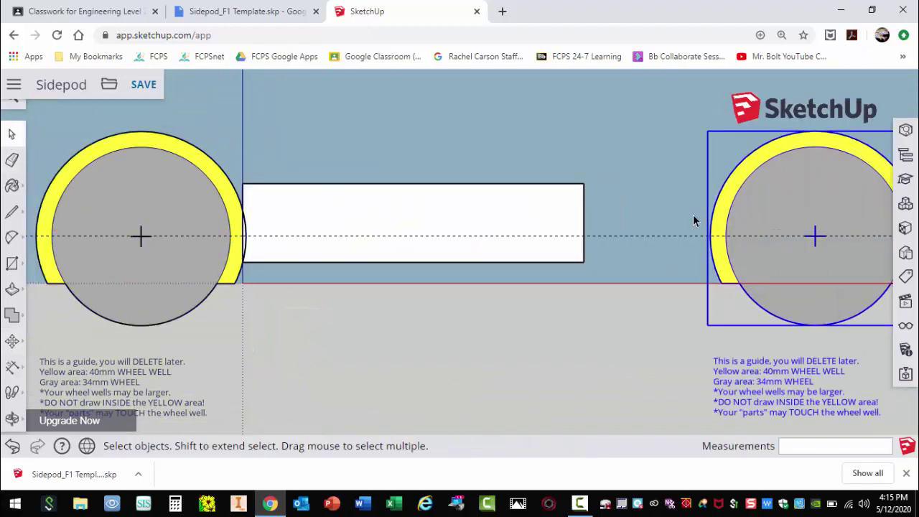
pyautogui.press('m')
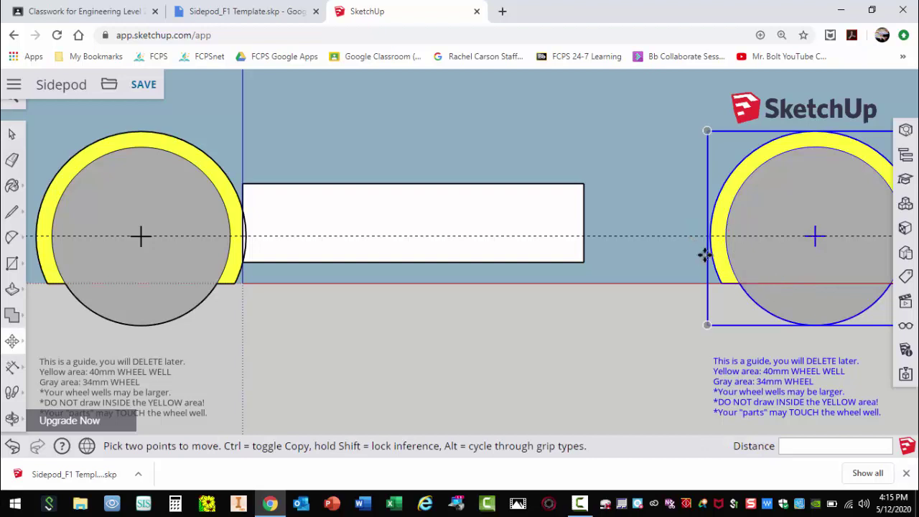
pyautogui.click(710, 257)
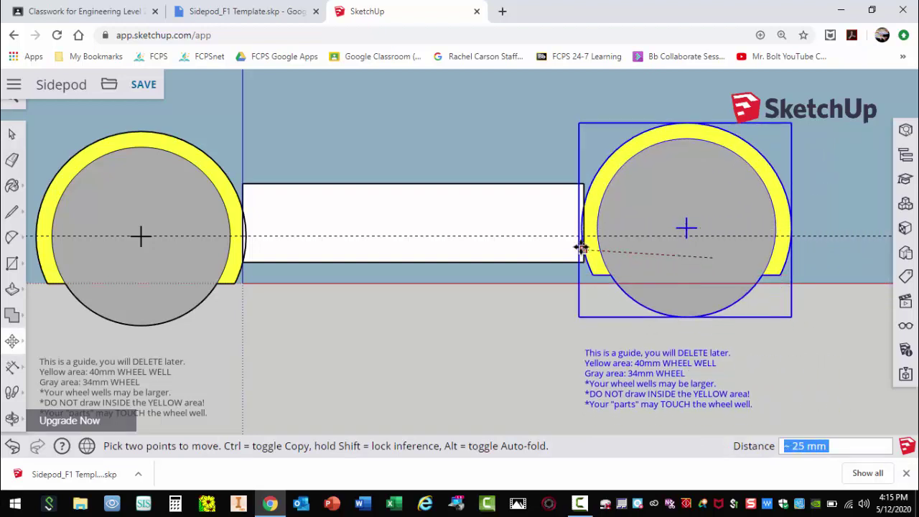
pyautogui.click(585, 259)
# Snap the right wheel-well corner onto the rectangle's right corner
pyautogui.scroll(10, 589, 266)
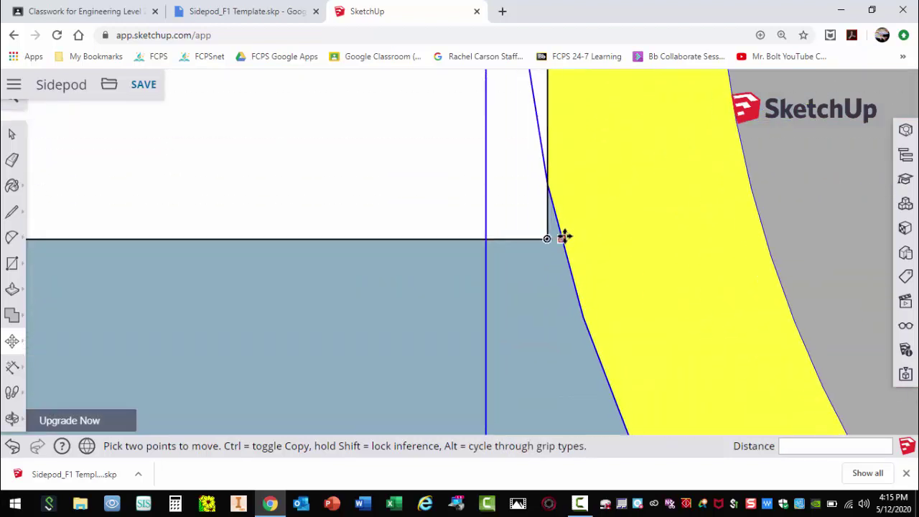
pyautogui.click(554, 235)
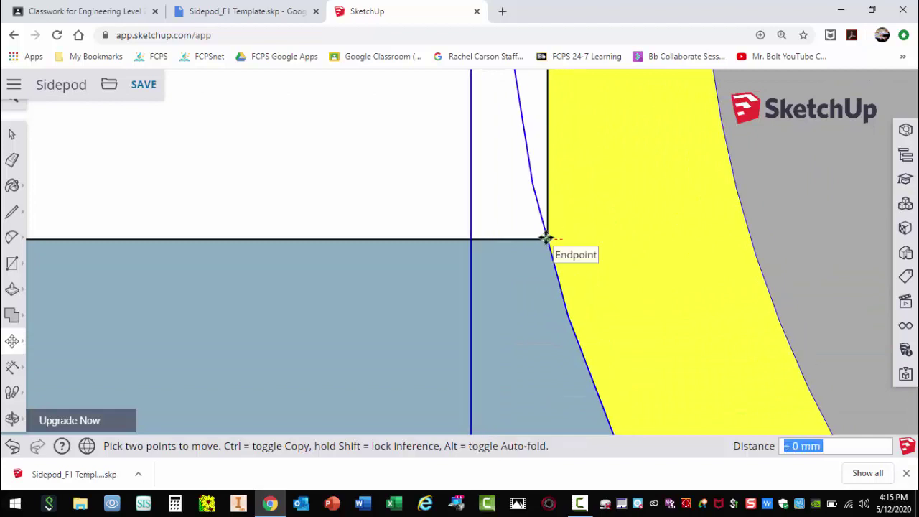
pyautogui.click(549, 237)
pyautogui.scroll(3, 694, 292)
pyautogui.scroll(-8, 717, 291)
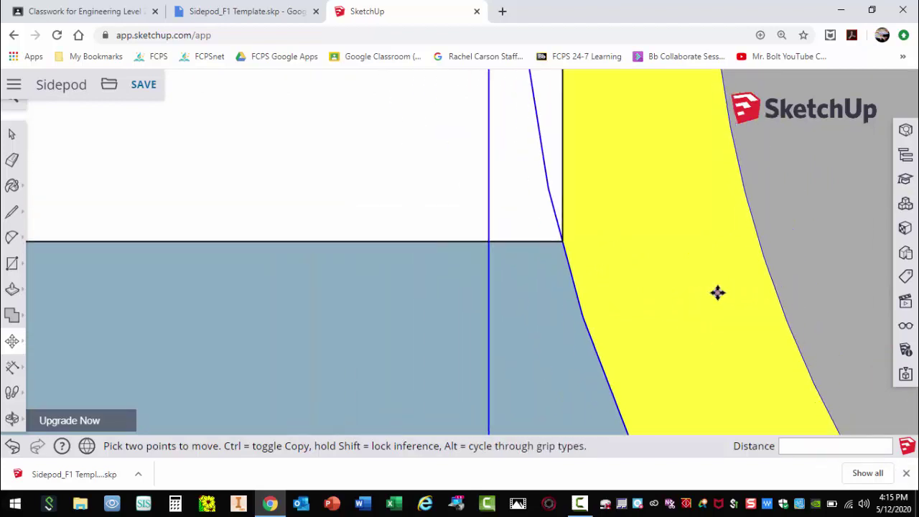
pyautogui.scroll(-4, 747, 280)
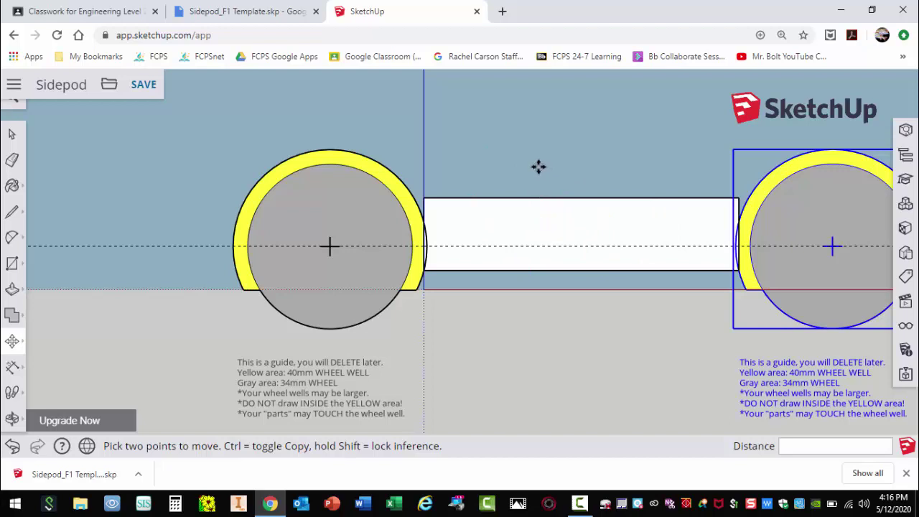
# Undo the two wheel moves, then redo once to restore the 65 by 15 rectangle
pyautogui.hotkey('ctrl', 'z')
pyautogui.hotkey('ctrl', 'z')
pyautogui.hotkey('ctrl', 'z')
pyautogui.hotkey('ctrl', 'z')
pyautogui.hotkey('ctrl', 'z')
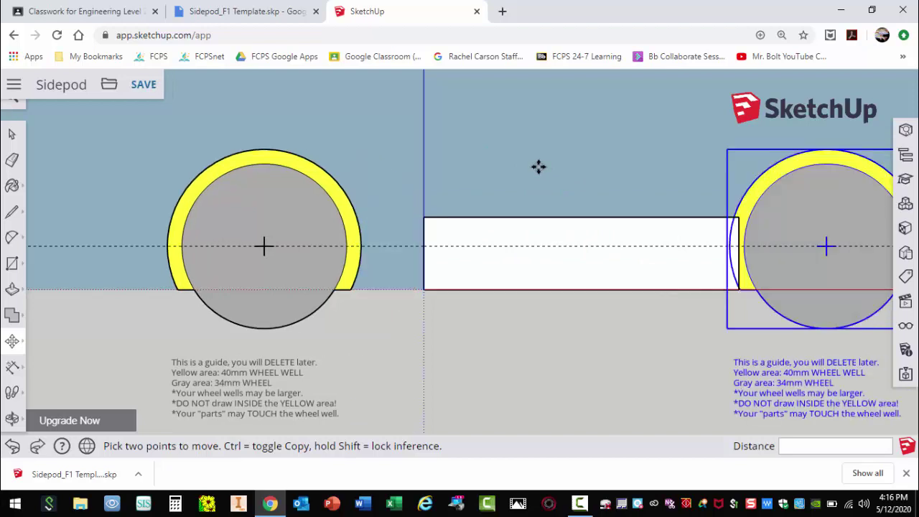
pyautogui.hotkey('ctrl', 'z')
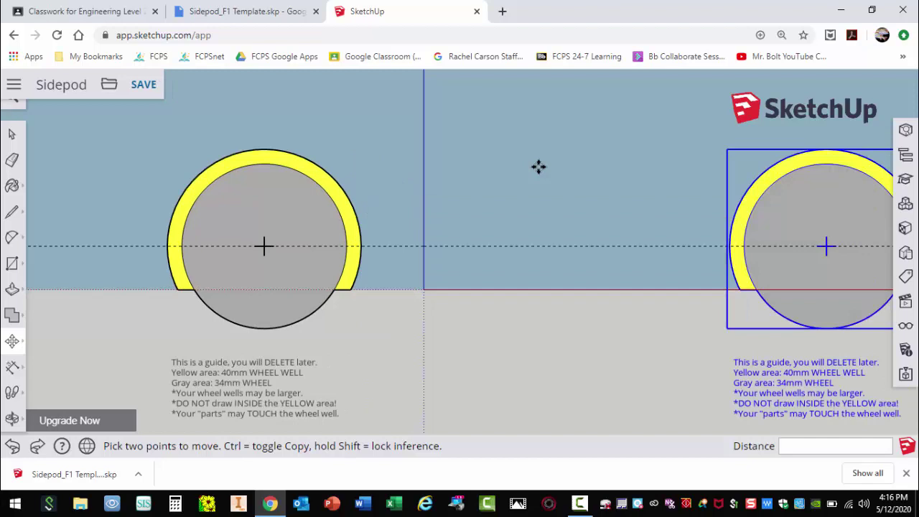
pyautogui.hotkey('ctrl', 'y')
pyautogui.hotkey('ctrl', 'y')
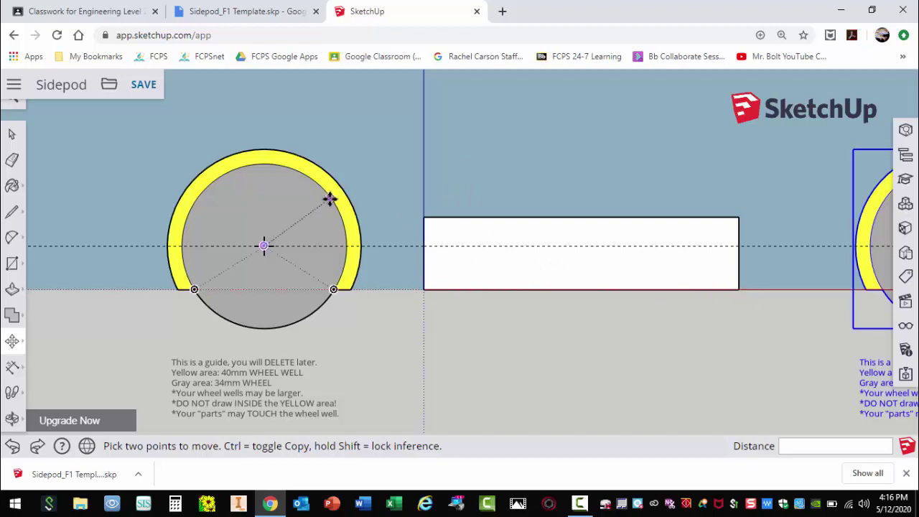
pyautogui.scroll(2, 269, 203)
pyautogui.scroll(-3, 240, 191)
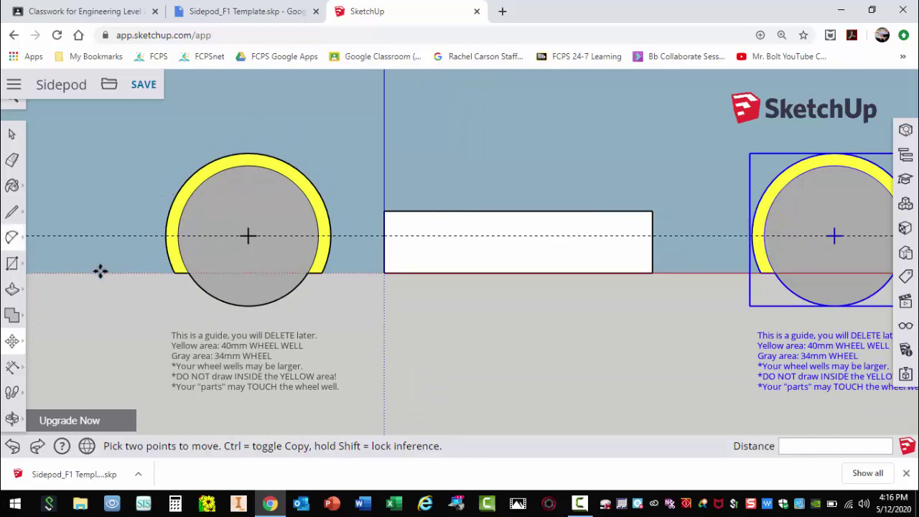
pyautogui.scroll(3, 270, 288)
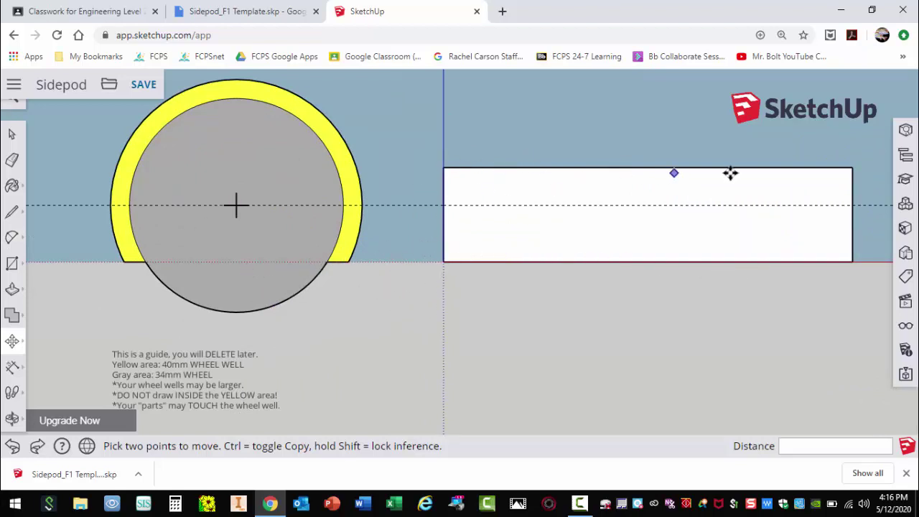
# Move the left wheel-guide group 14 mm to the right
pyautogui.click(13, 133)
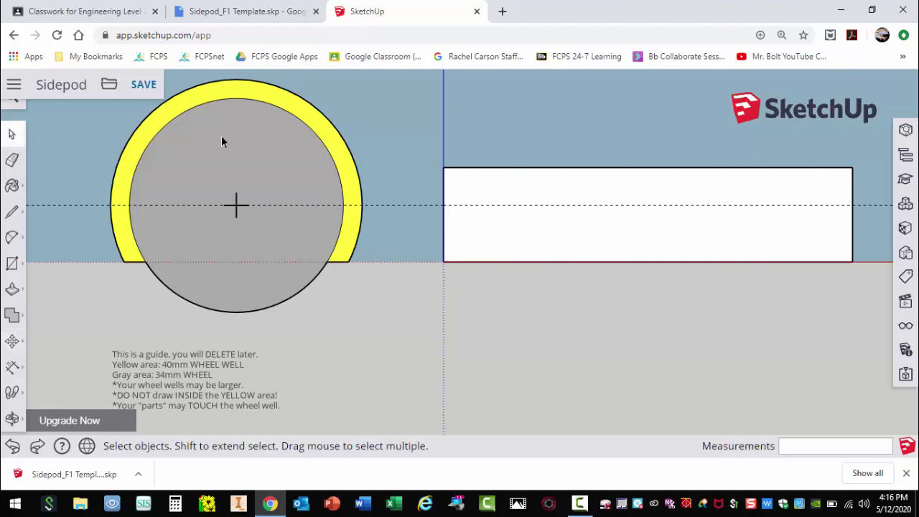
pyautogui.click(296, 289)
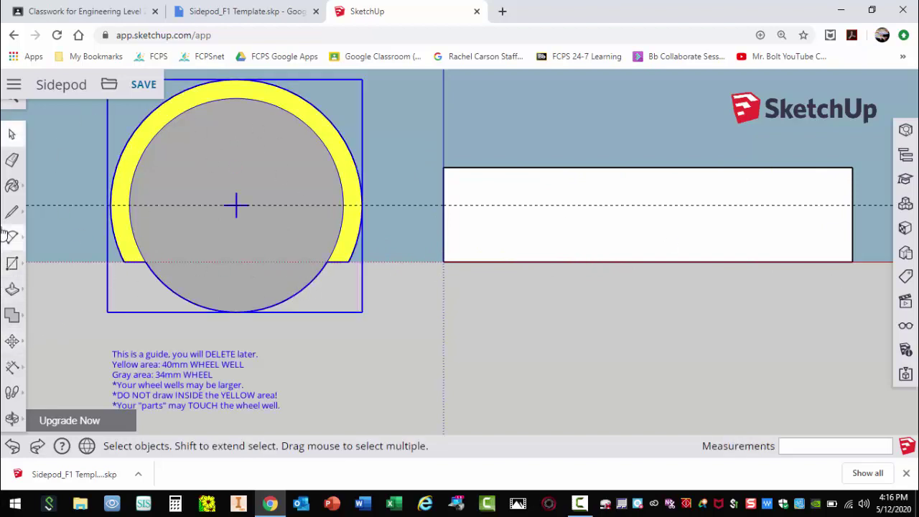
pyautogui.click(13, 340)
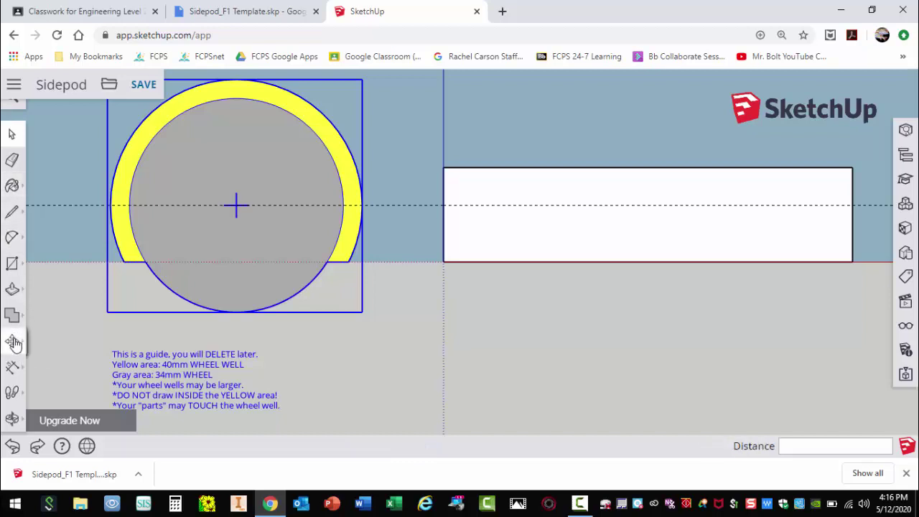
pyautogui.click(236, 206)
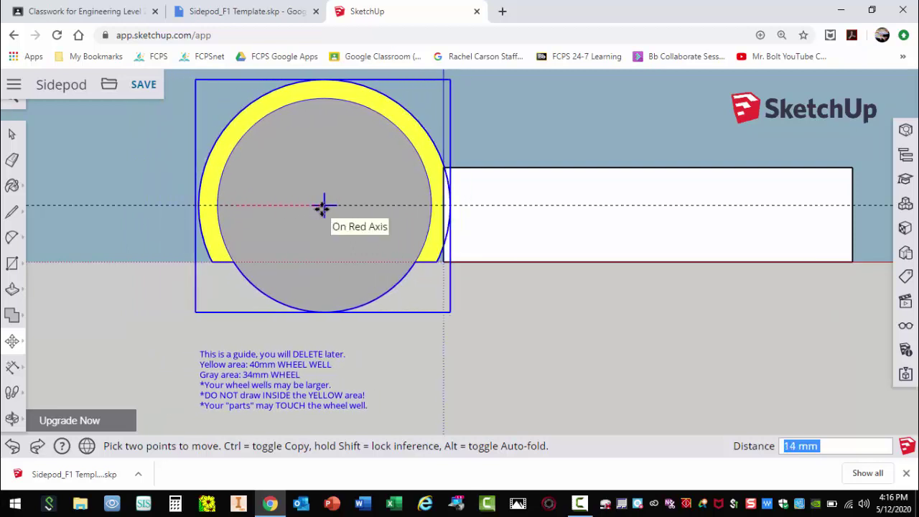
pyautogui.click(323, 206)
pyautogui.scroll(10, 443, 270)
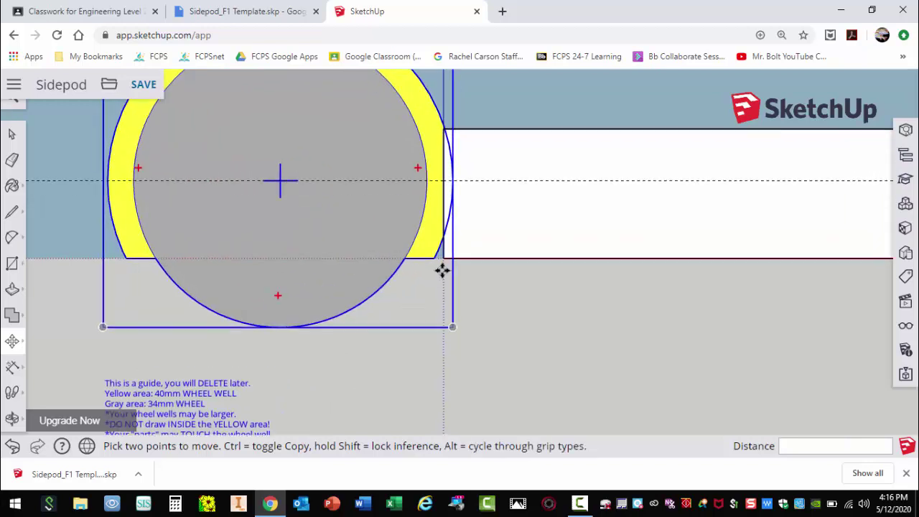
pyautogui.scroll(1, 443, 246)
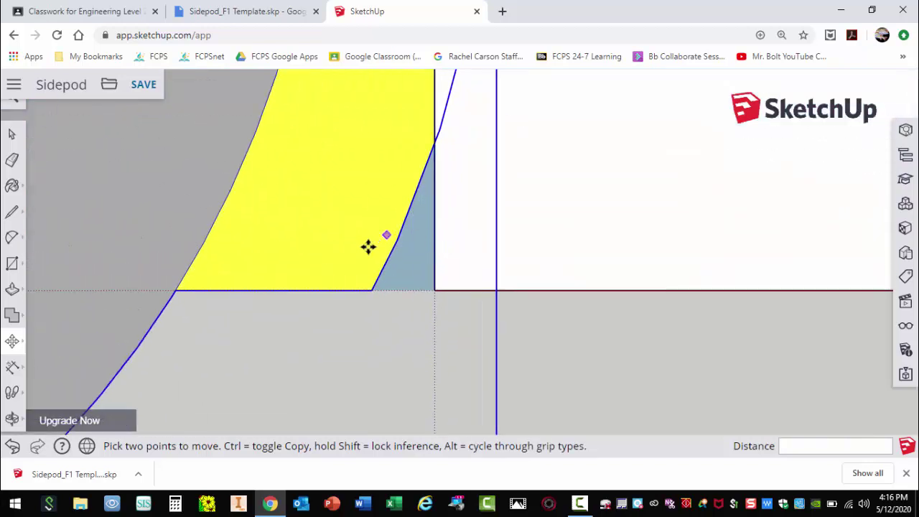
# Snap the left wheel-well corner onto the rectangle's left corner
pyautogui.click(375, 290)
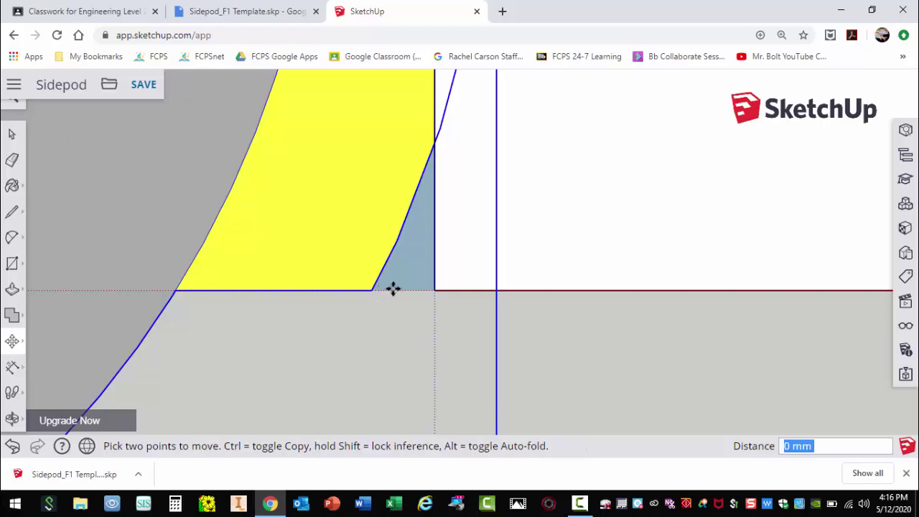
pyautogui.click(431, 290)
pyautogui.scroll(-5, 391, 293)
pyautogui.scroll(-6, 375, 287)
pyautogui.scroll(-3, 287, 202)
pyautogui.scroll(1, 191, 165)
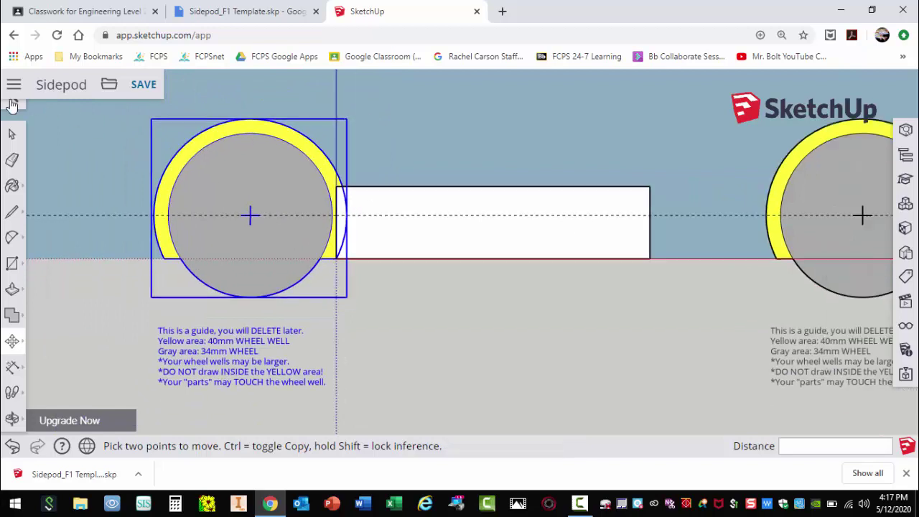
# Move the right wheel-guide group 25 mm to the left
pyautogui.click(12, 134)
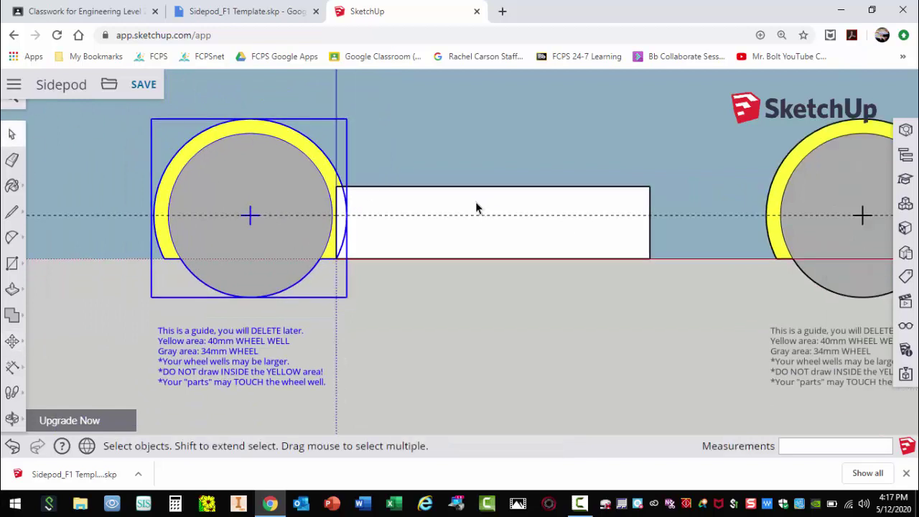
pyautogui.click(787, 208)
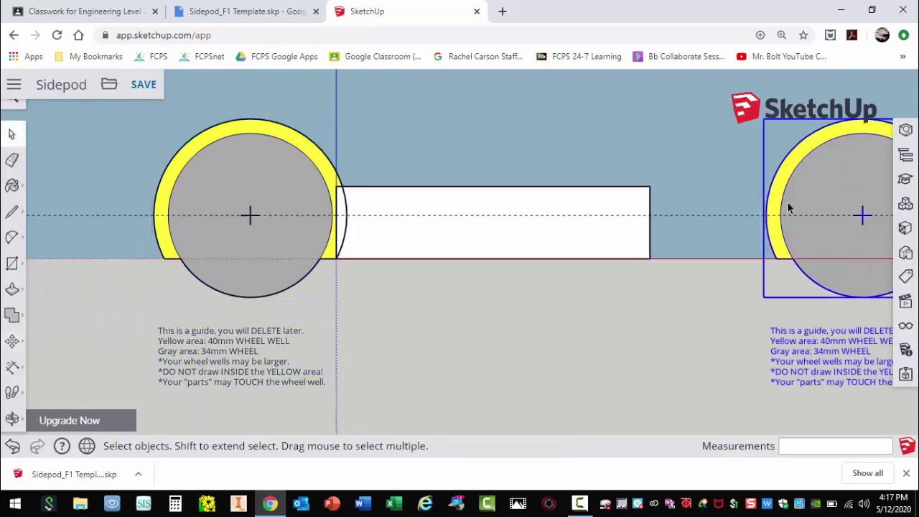
pyautogui.click(12, 341)
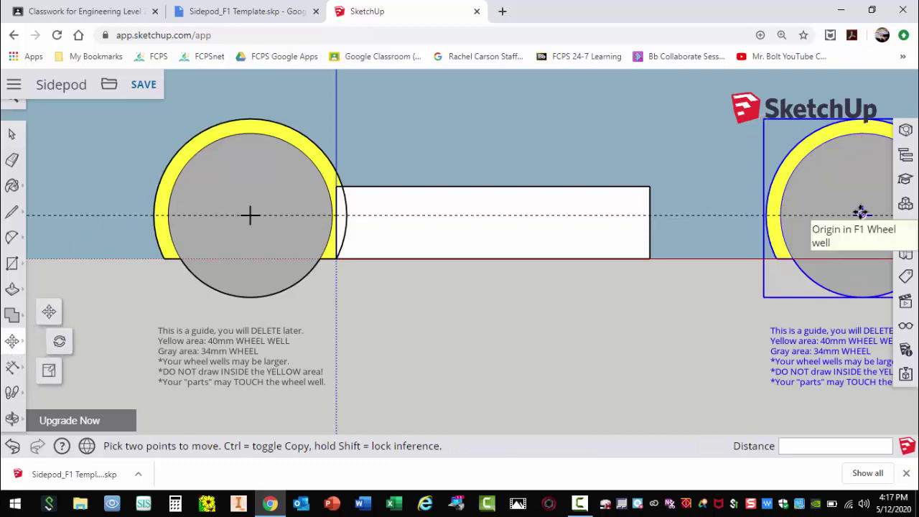
pyautogui.click(861, 214)
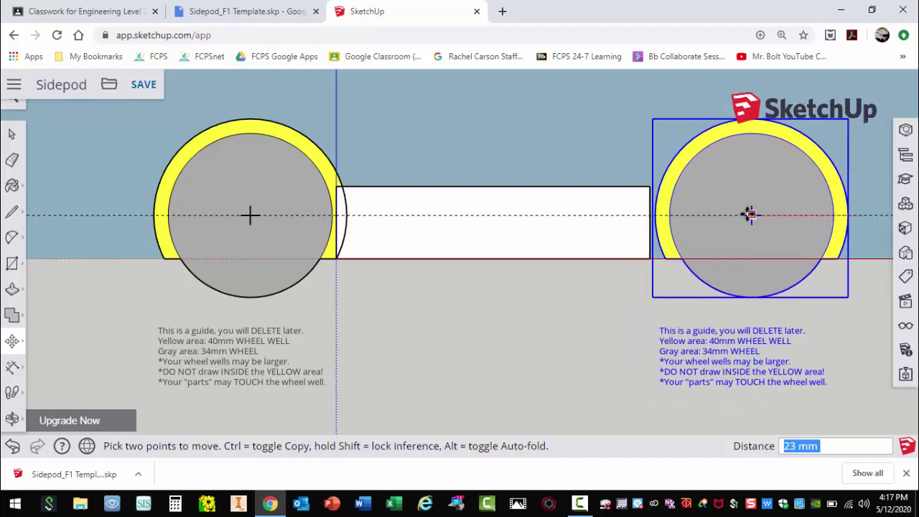
pyautogui.click(742, 214)
pyautogui.scroll(6, 662, 260)
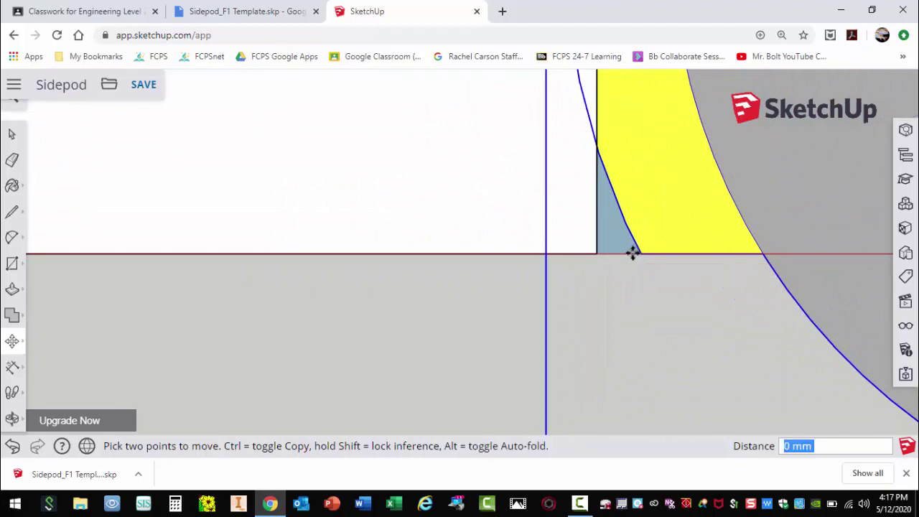
# Snap the right wheel well's bottom corner onto the rectangle's right corner
pyautogui.click(564, 255)
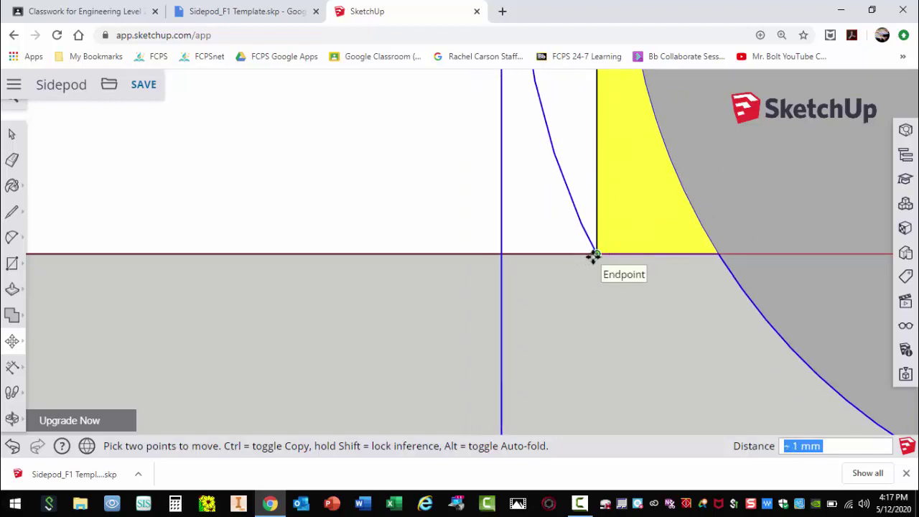
pyautogui.click(593, 255)
pyautogui.scroll(-6, 751, 314)
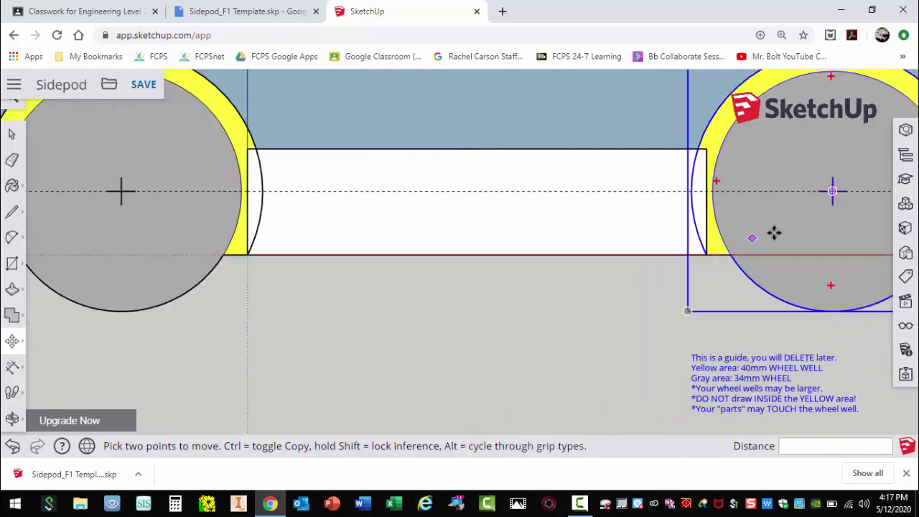
pyautogui.scroll(-1, 774, 232)
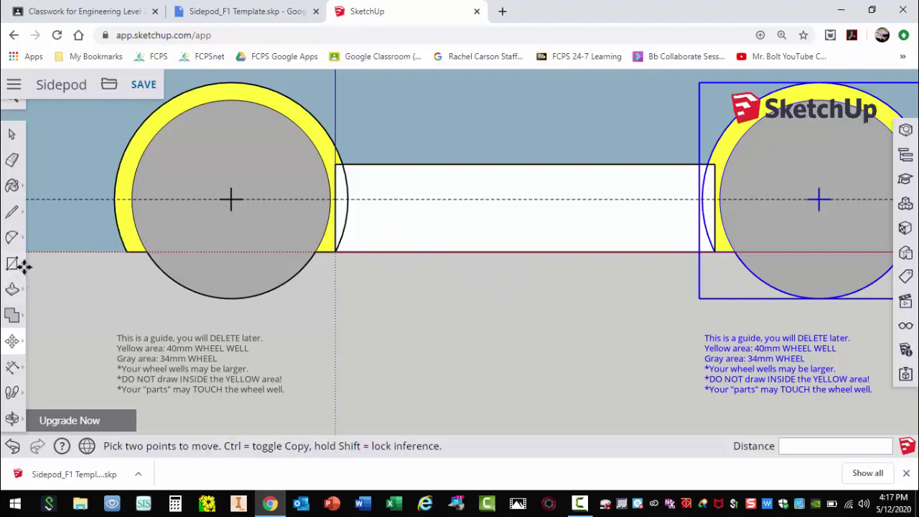
# Start a two-point arc at the sidepod's bottom-left corner
pyautogui.click(12, 237)
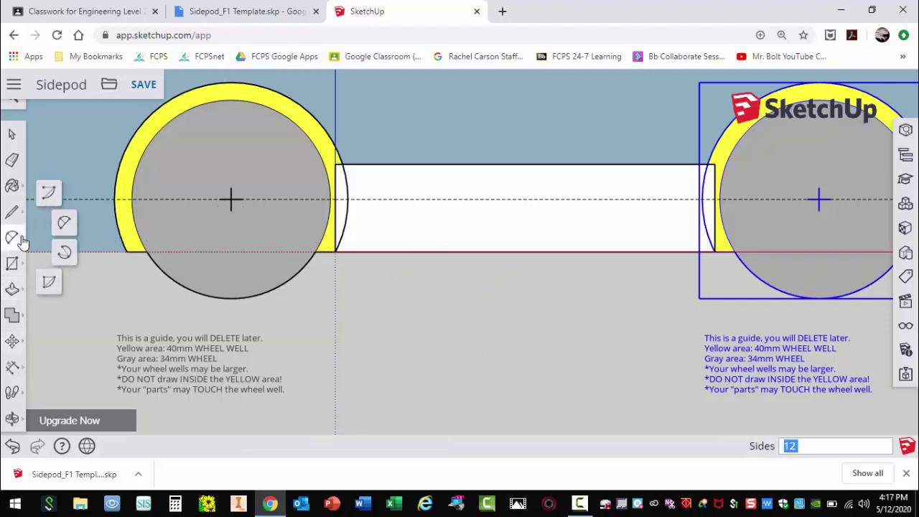
pyautogui.click(62, 223)
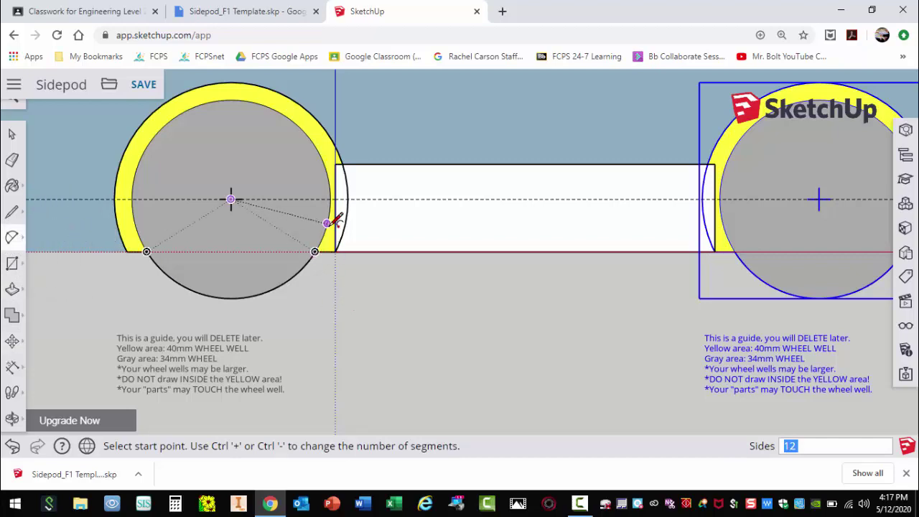
pyautogui.scroll(3, 350, 223)
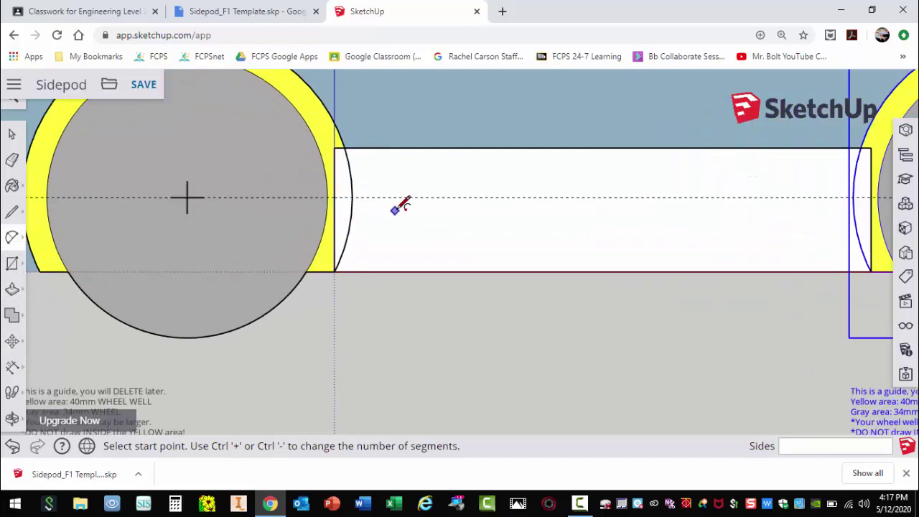
pyautogui.scroll(1, 396, 209)
pyautogui.scroll(3, 345, 263)
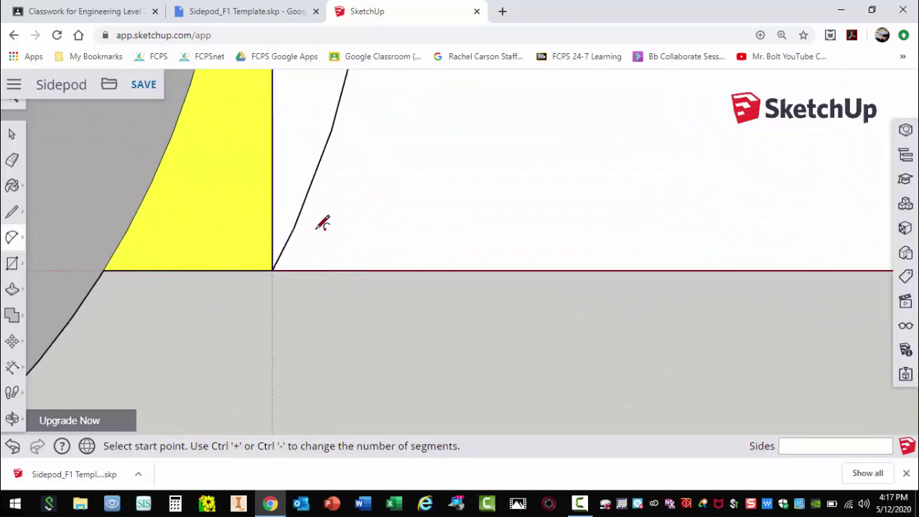
pyautogui.click(272, 270)
pyautogui.scroll(-3, 278, 268)
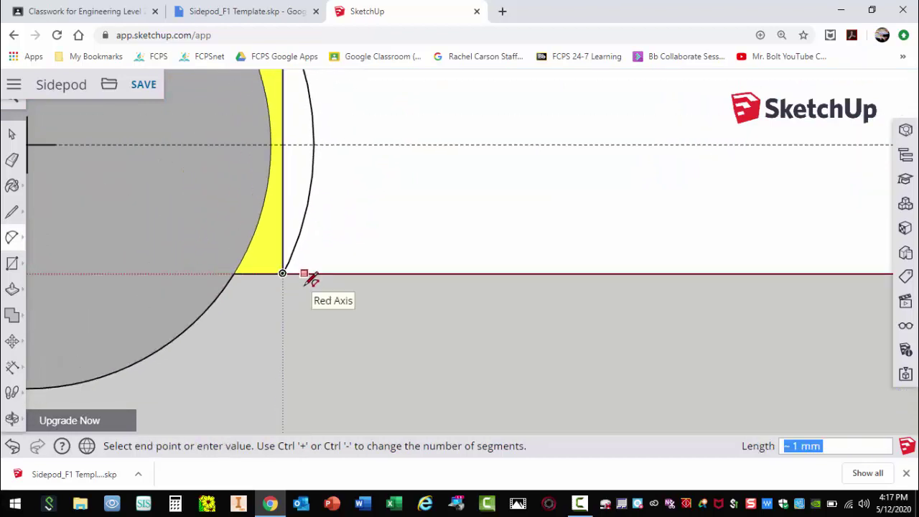
pyautogui.scroll(-3, 305, 275)
pyautogui.scroll(3, 312, 126)
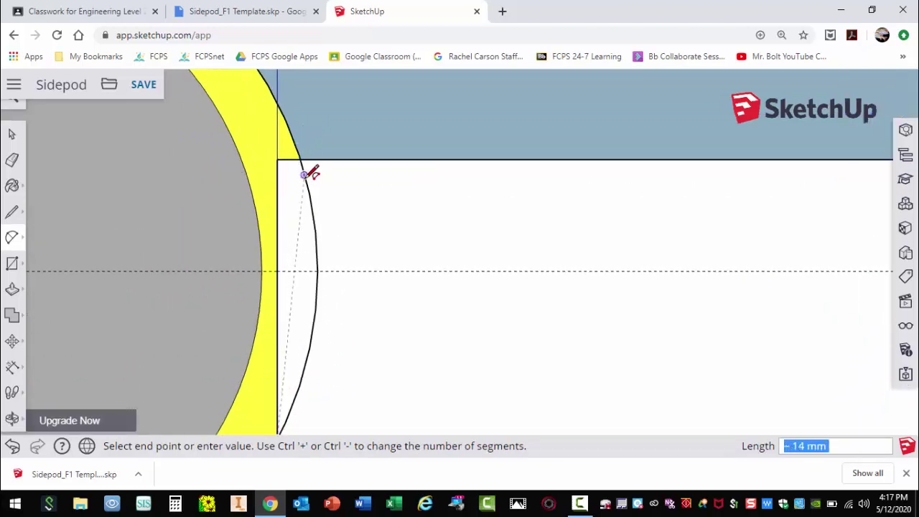
pyautogui.scroll(4, 301, 158)
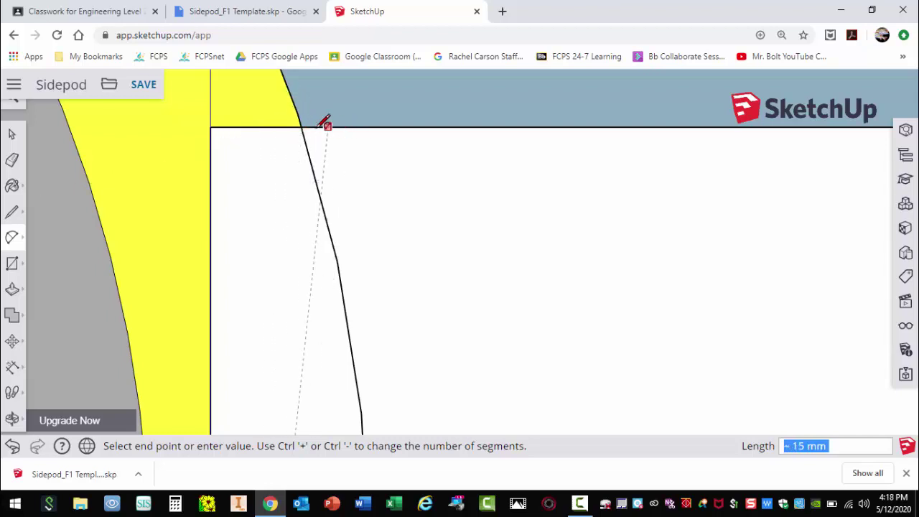
# End the arc where it meets the top edge and give it a bulge of about 1 mm
pyautogui.click(305, 125)
pyautogui.scroll(-3, 310, 110)
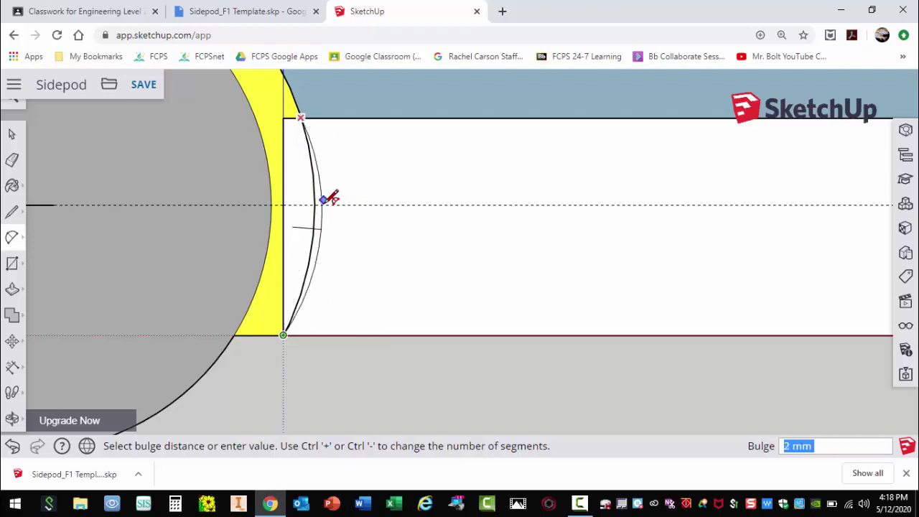
pyautogui.click(320, 201)
pyautogui.scroll(3, 321, 200)
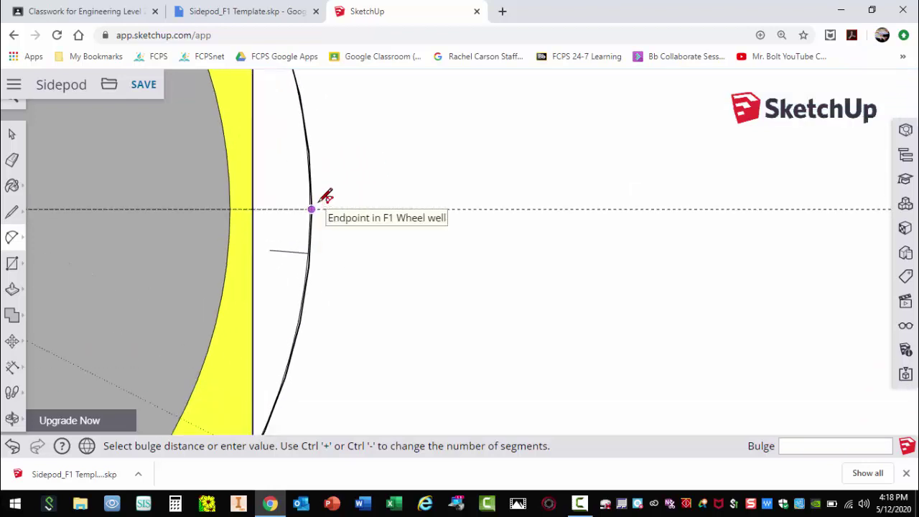
pyautogui.scroll(-3, 337, 170)
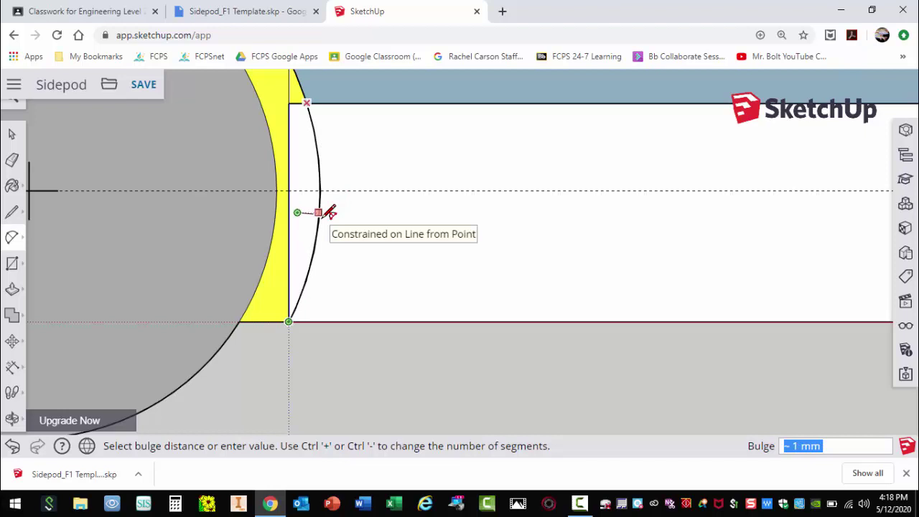
# Commit the 1 mm arc and erase the sliver edges, undoing the accidental wheel erasure
pyautogui.press('Return')
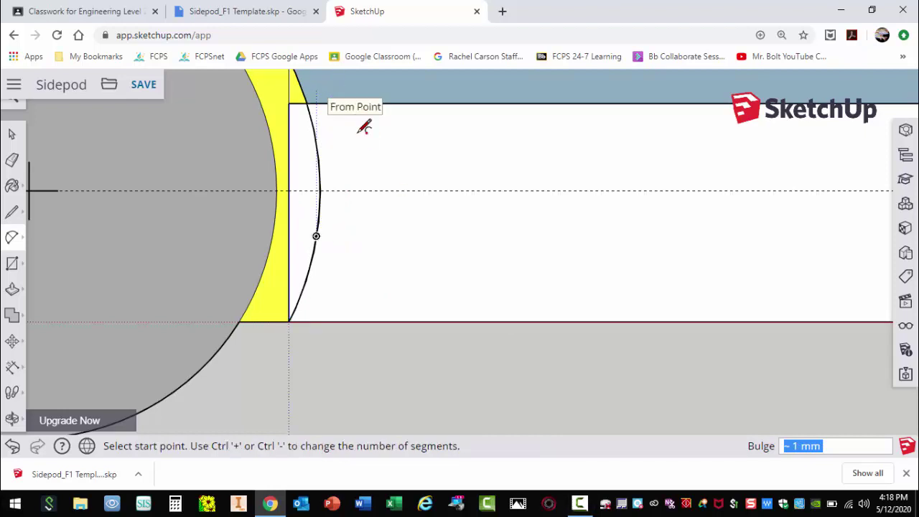
pyautogui.click(12, 160)
pyautogui.click(296, 104)
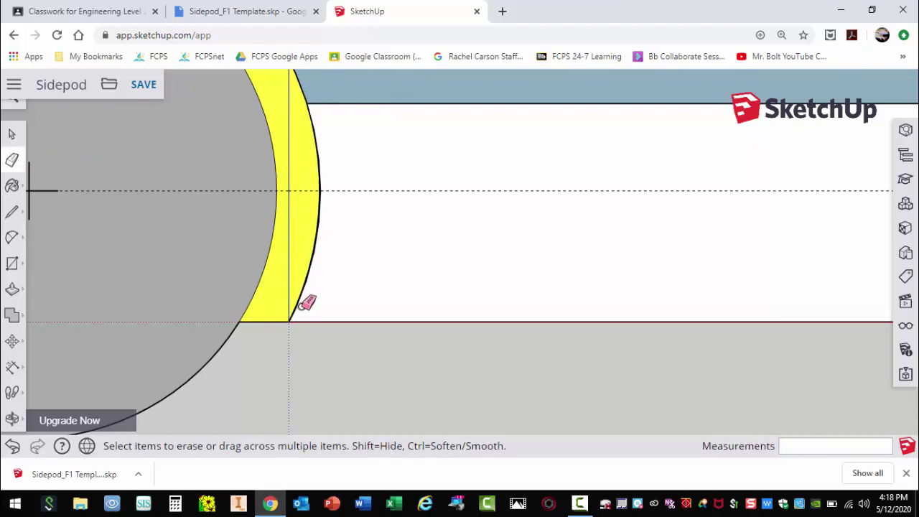
pyautogui.click(284, 322)
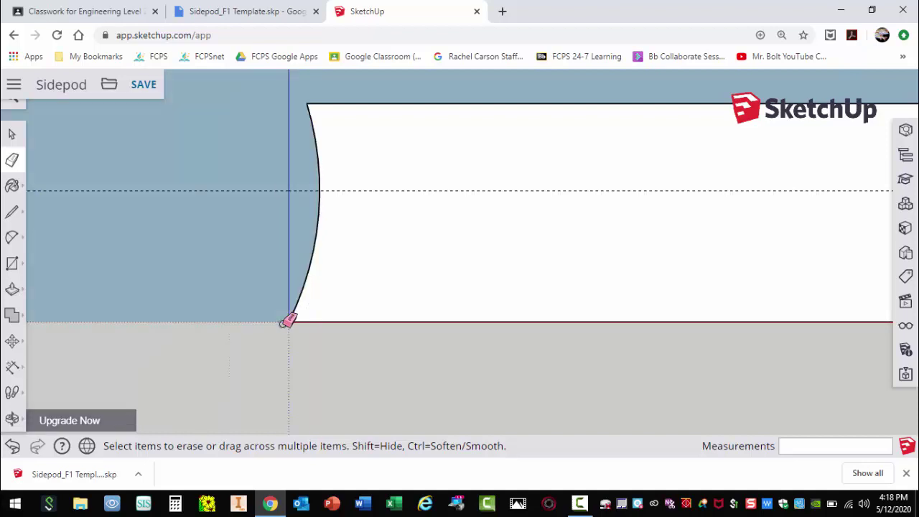
pyautogui.hotkey('ctrl', 'z')
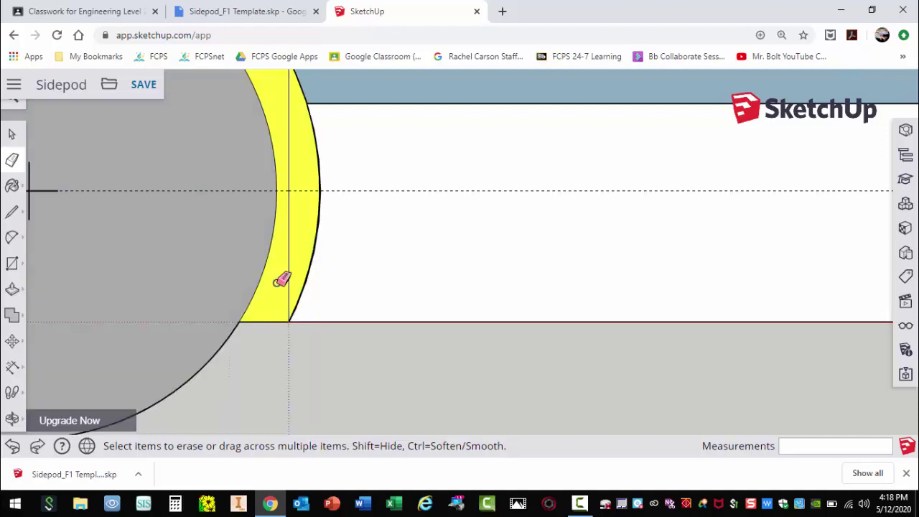
pyautogui.scroll(-6, 570, 191)
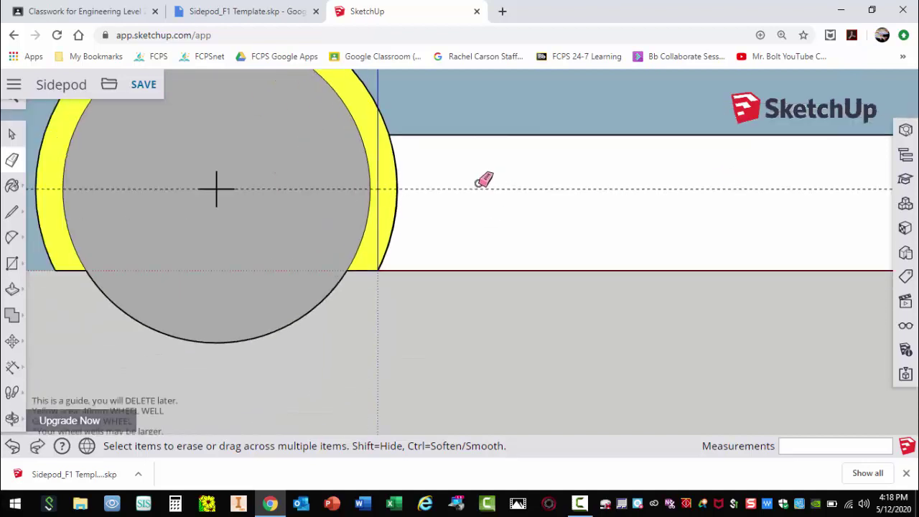
pyautogui.scroll(-1, 482, 246)
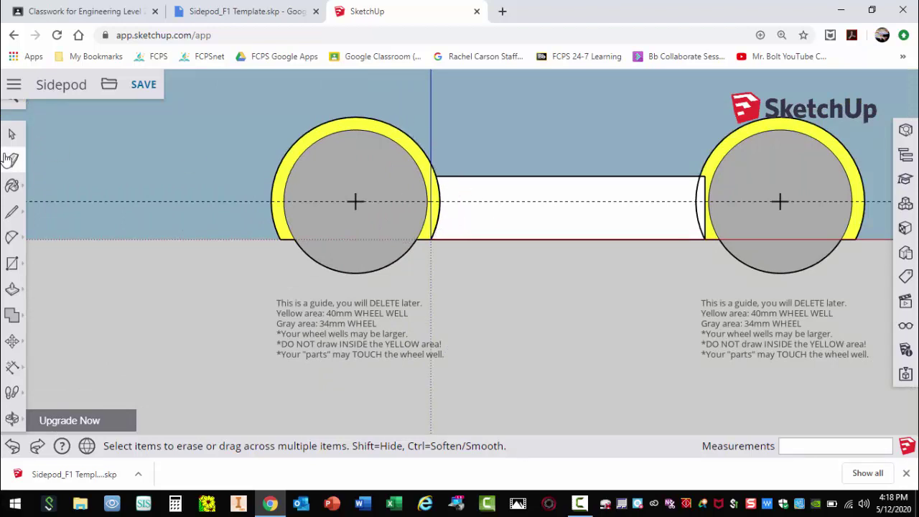
# Move the left wheel-well guide and its notes 17 mm further left
pyautogui.click(12, 136)
pyautogui.click(378, 226)
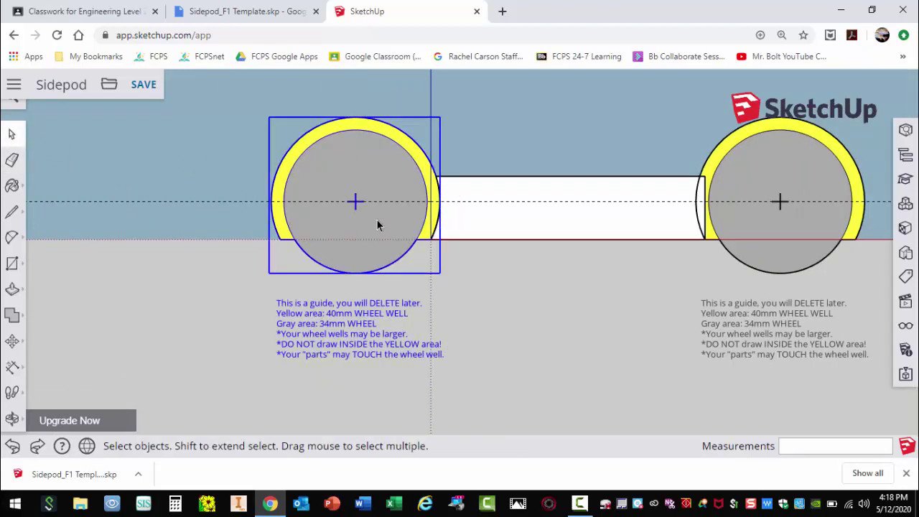
pyautogui.press('m')
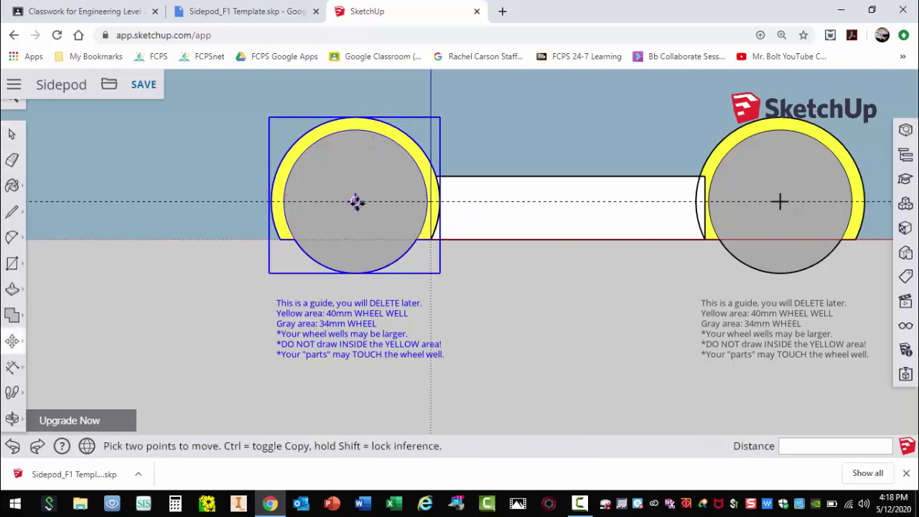
pyautogui.click(355, 202)
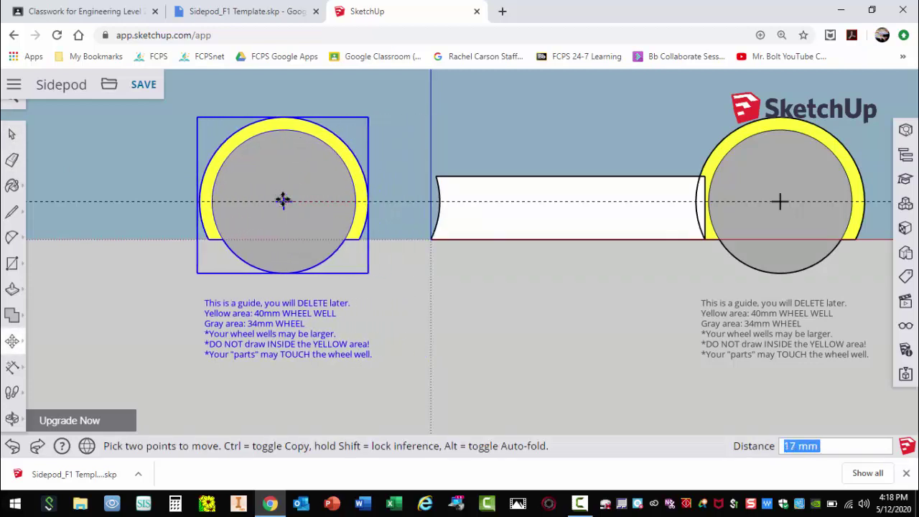
pyautogui.click(282, 200)
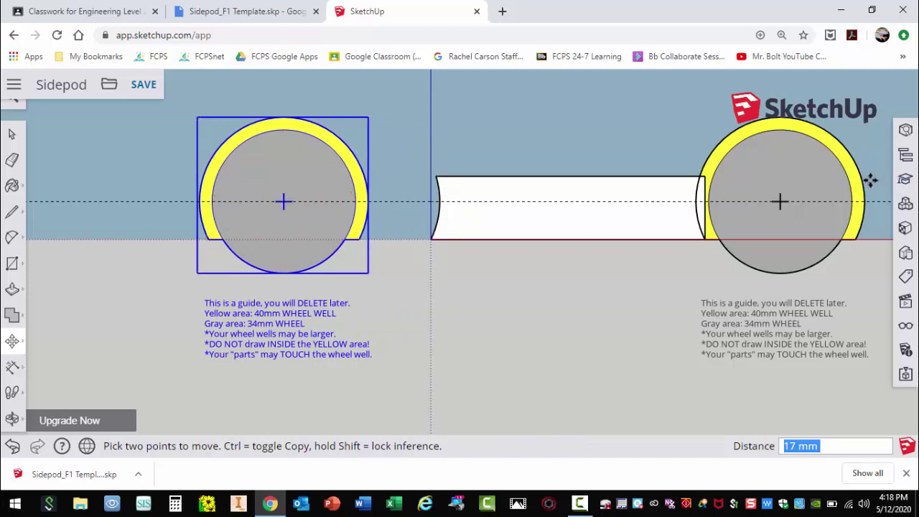
pyautogui.scroll(5, 871, 179)
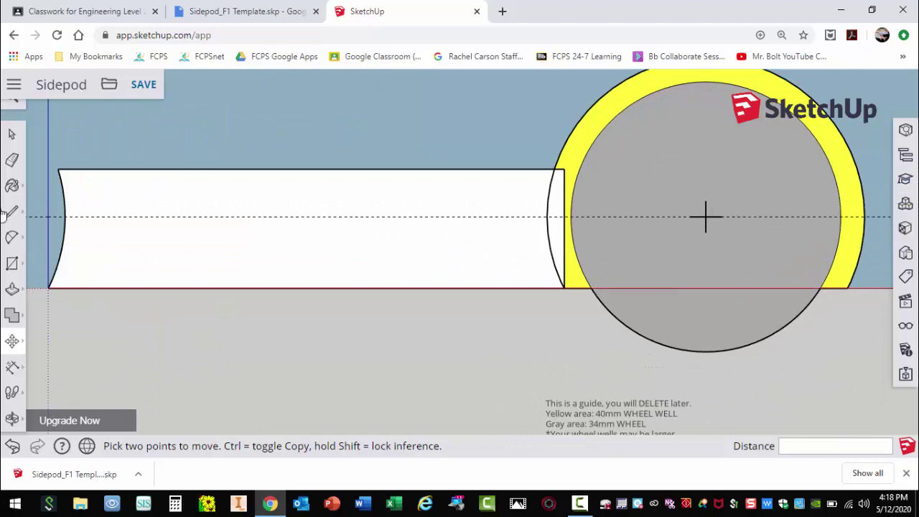
pyautogui.click(12, 212)
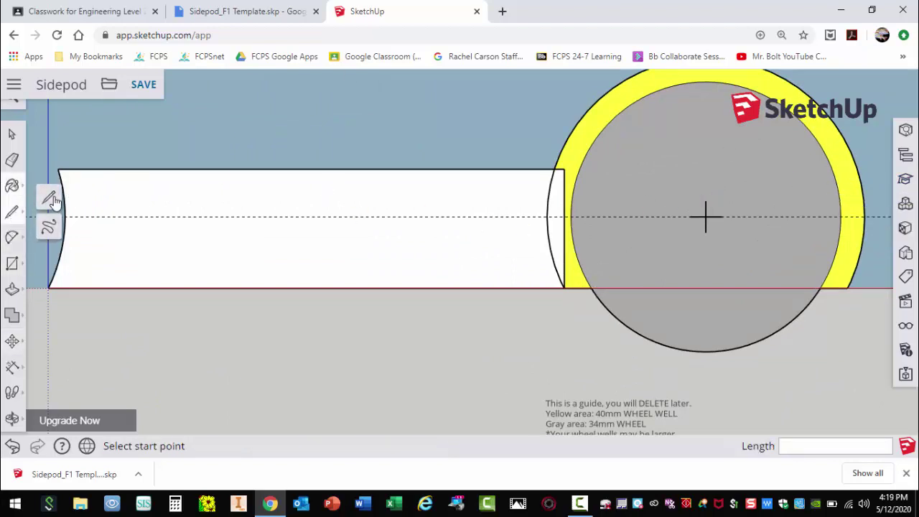
pyautogui.scroll(-2, 589, 207)
pyautogui.scroll(5, 591, 183)
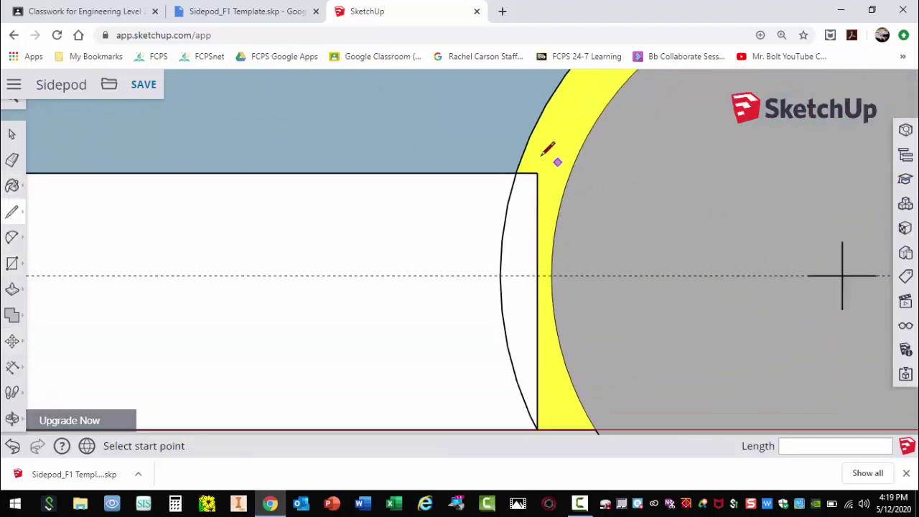
pyautogui.scroll(3, 490, 181)
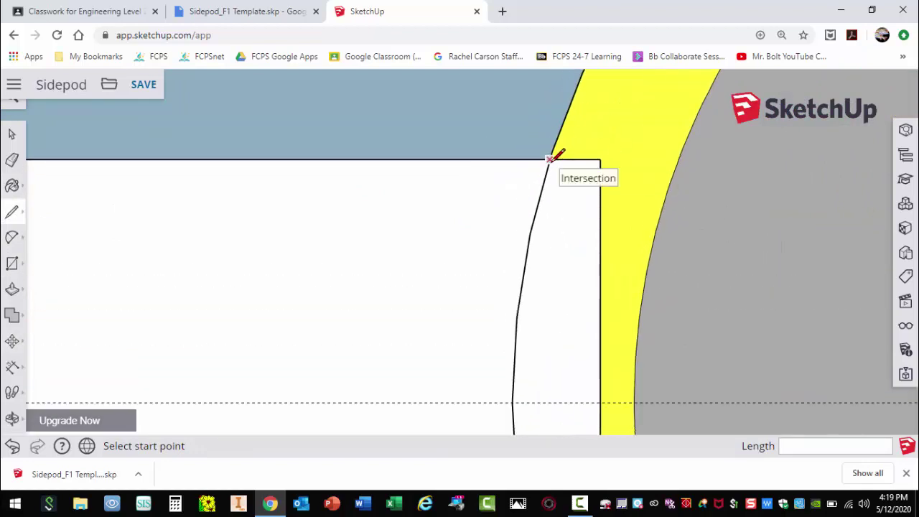
pyautogui.scroll(2, 550, 158)
pyautogui.scroll(1, 552, 157)
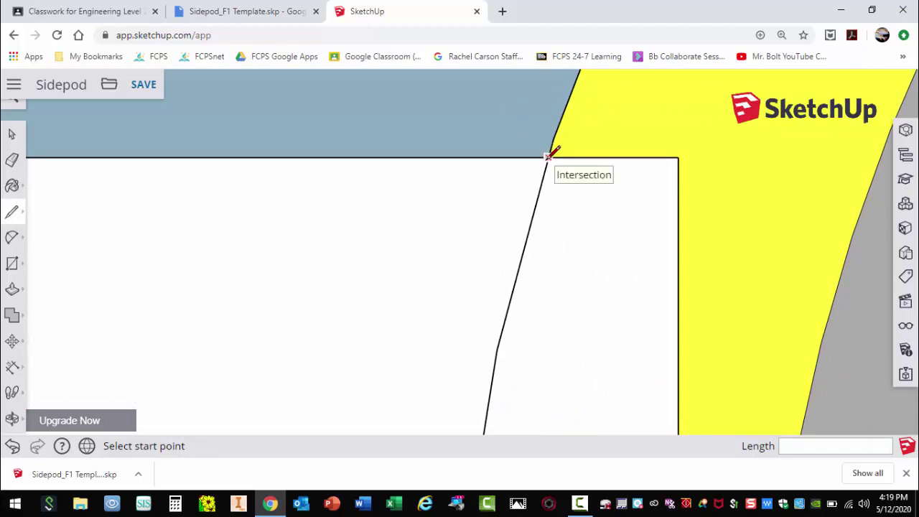
pyautogui.click(550, 158)
pyautogui.scroll(-3, 550, 153)
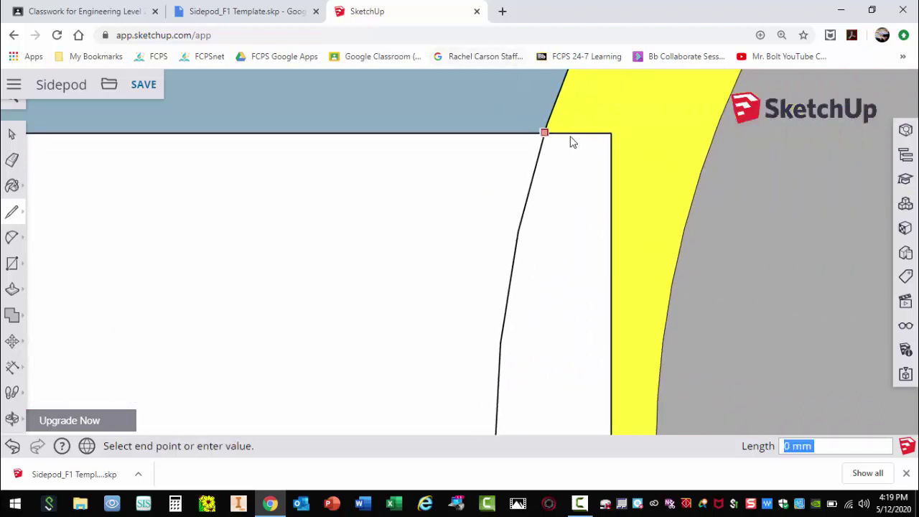
pyautogui.scroll(-1, 556, 134)
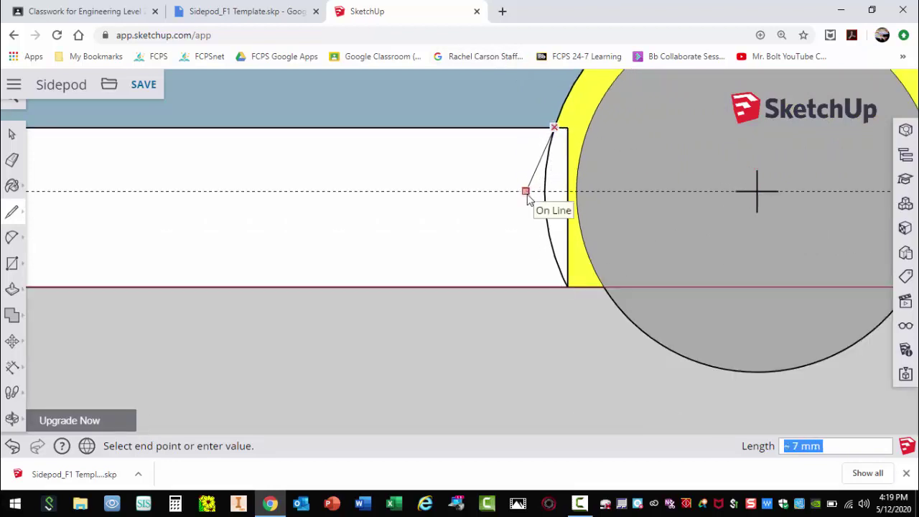
pyautogui.click(526, 191)
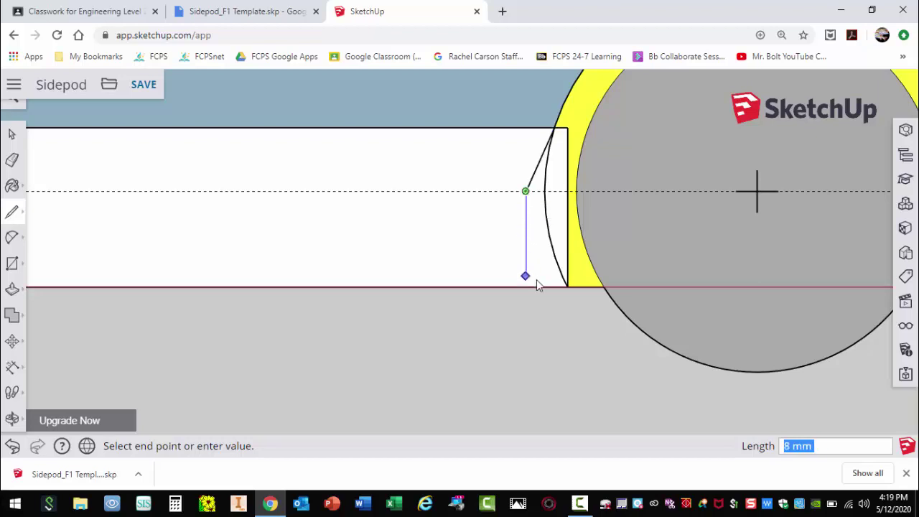
pyautogui.click(541, 243)
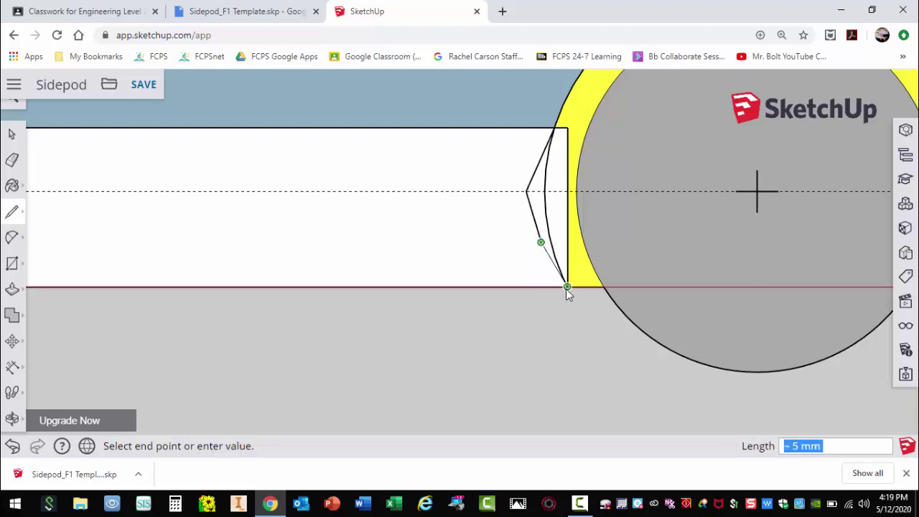
pyautogui.click(567, 287)
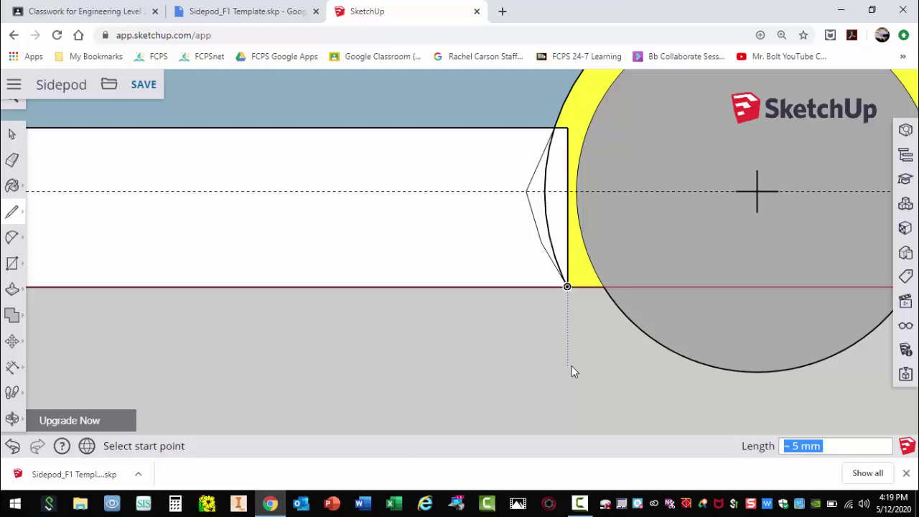
pyautogui.hotkey('ctrl', 'z')
pyautogui.hotkey('ctrl', 'z')
pyautogui.click(555, 129)
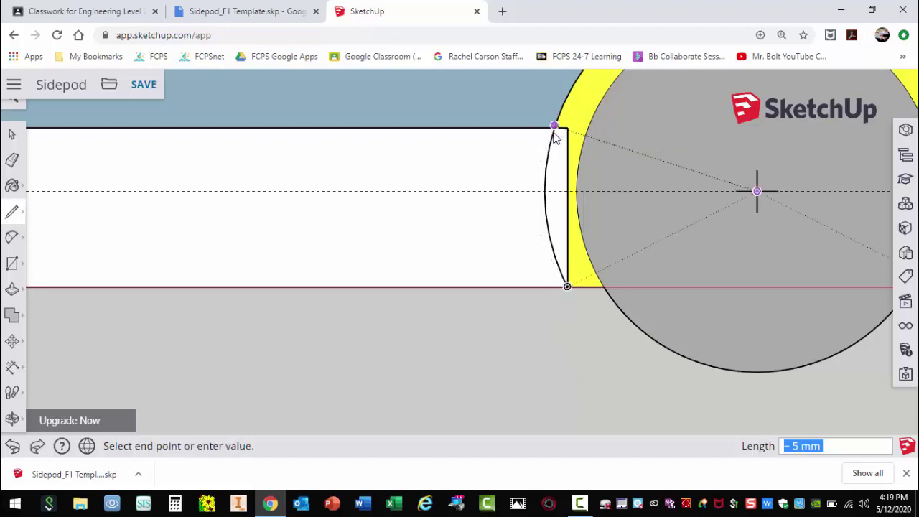
pyautogui.click(489, 191)
pyautogui.click(567, 286)
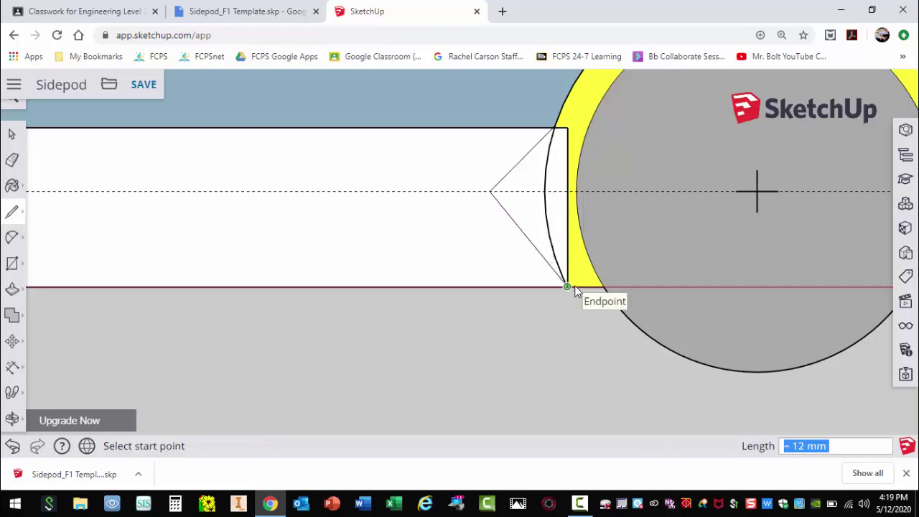
pyautogui.hotkey('ctrl', 'z')
pyautogui.hotkey('ctrl', 'z')
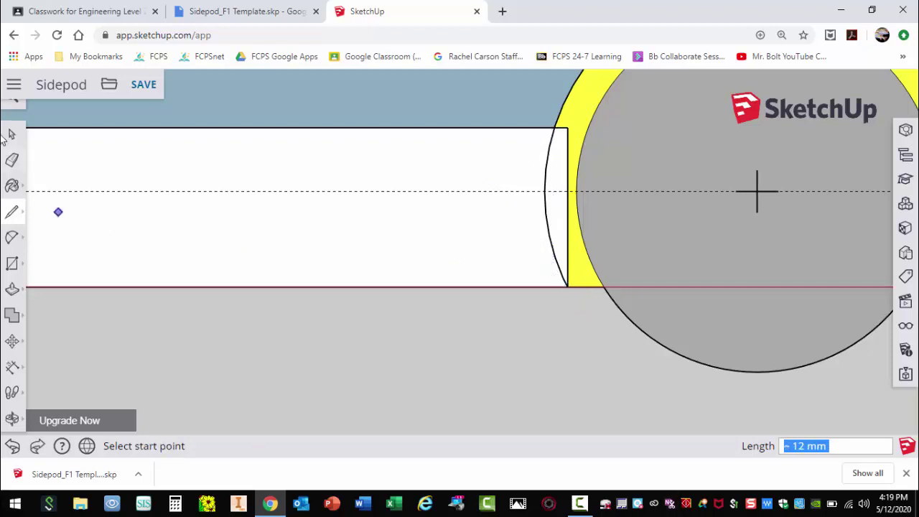
# Start an arc at the sidepod's top-right corner
pyautogui.click(18, 244)
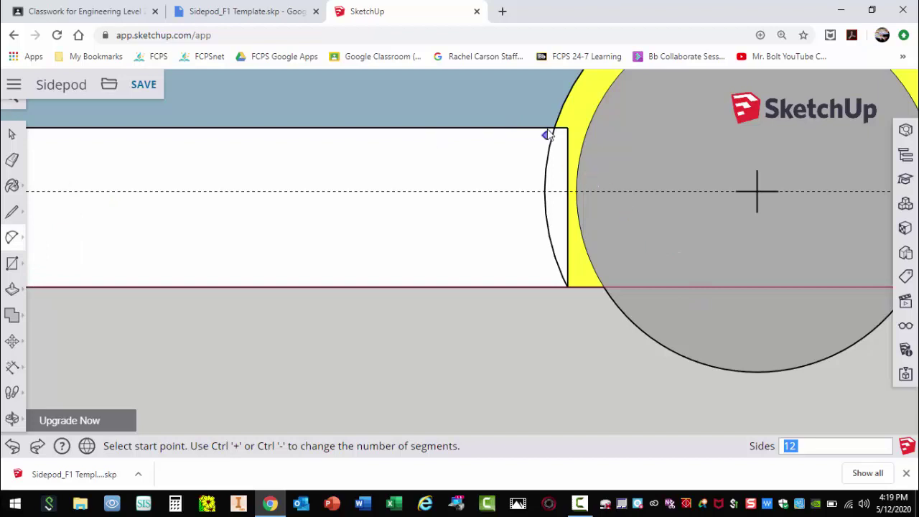
pyautogui.scroll(4, 551, 133)
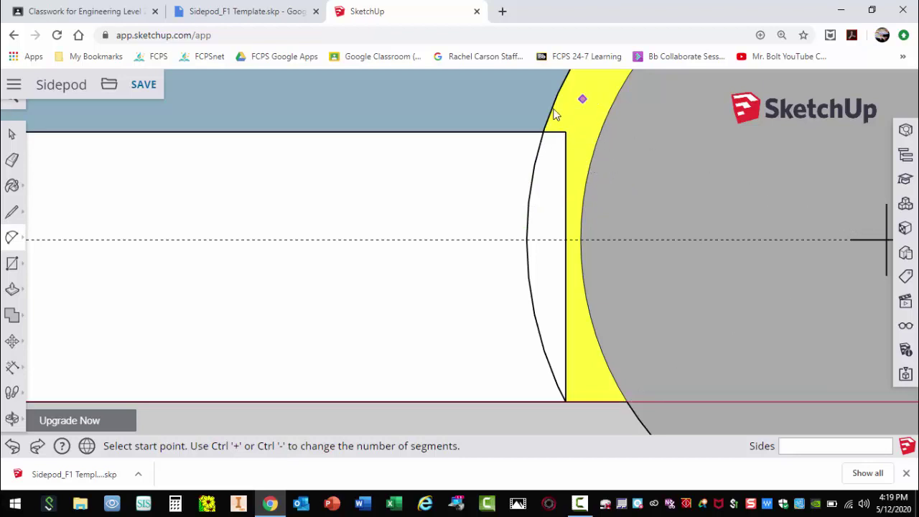
pyautogui.scroll(3, 550, 133)
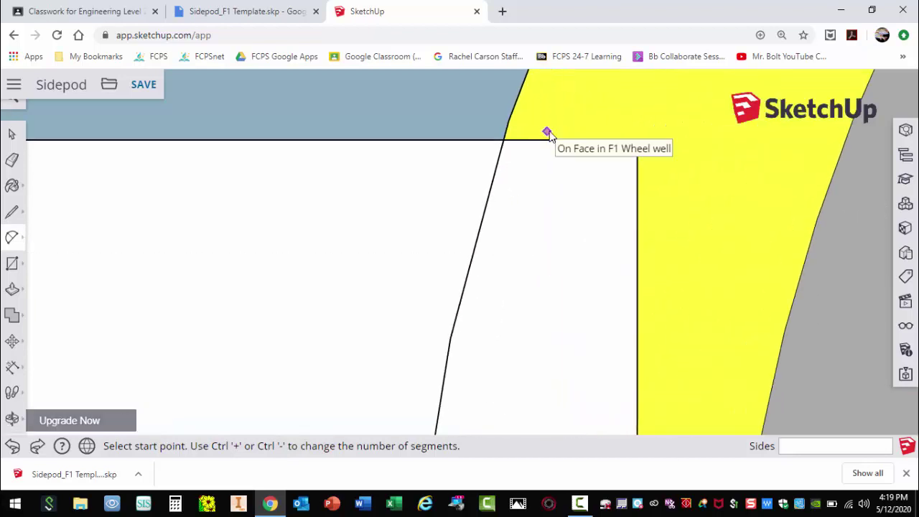
pyautogui.click(504, 141)
pyautogui.scroll(-2, 510, 136)
pyautogui.scroll(-2, 511, 136)
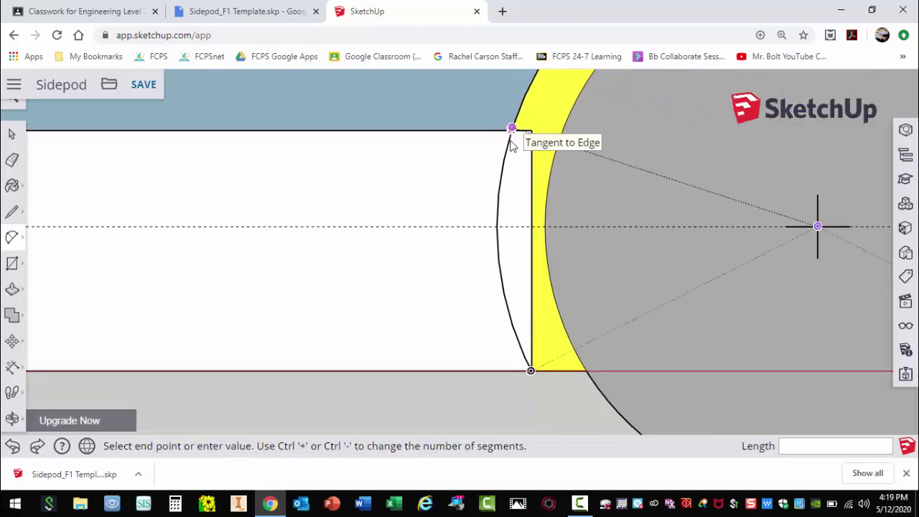
pyautogui.scroll(4, 532, 391)
pyautogui.scroll(3, 543, 382)
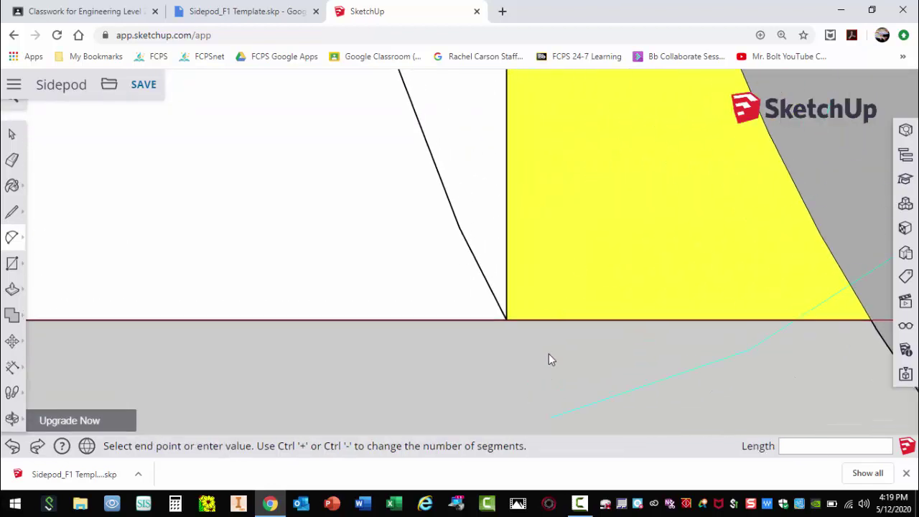
# End the arc at the bottom-right corner with an inward-curving bulge
pyautogui.click(508, 321)
pyautogui.scroll(-2, 514, 334)
pyautogui.scroll(-2, 513, 368)
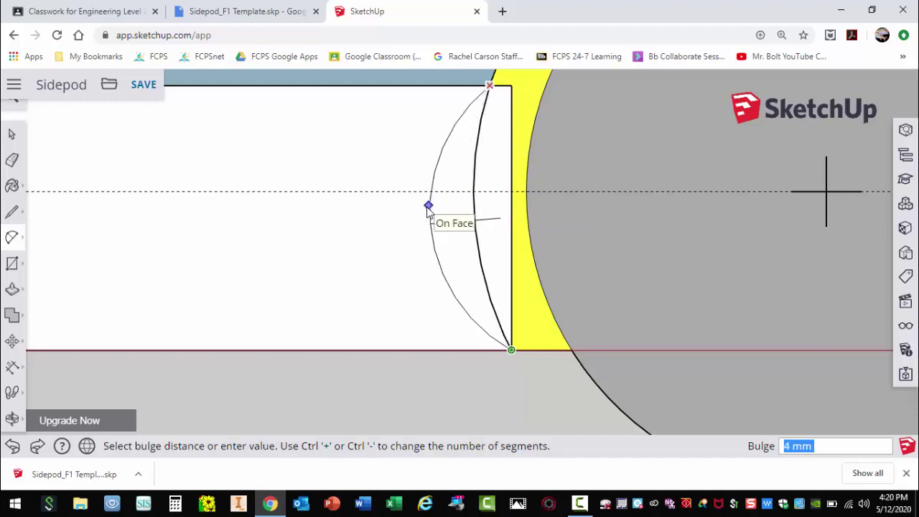
pyautogui.click(474, 212)
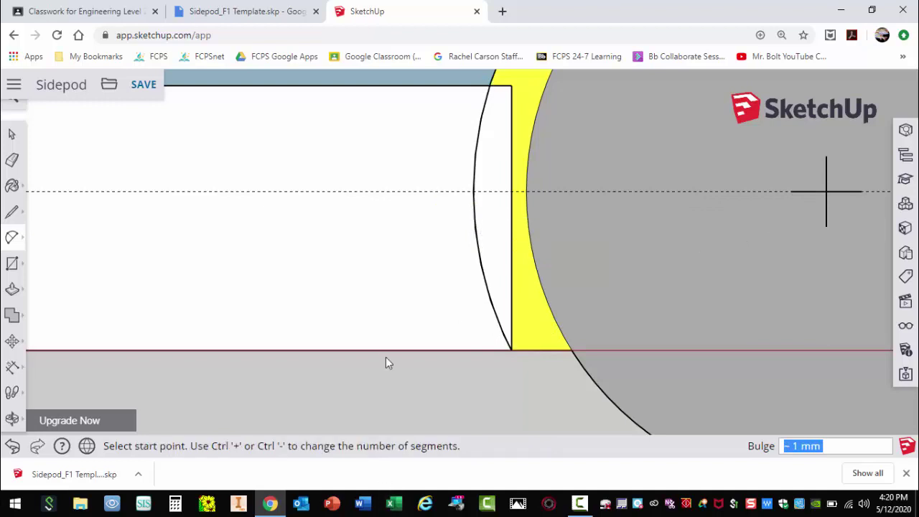
pyautogui.scroll(-3, 387, 328)
# Move the right wheel group about 12 mm further right along the red axis
pyautogui.scroll(-3, 377, 287)
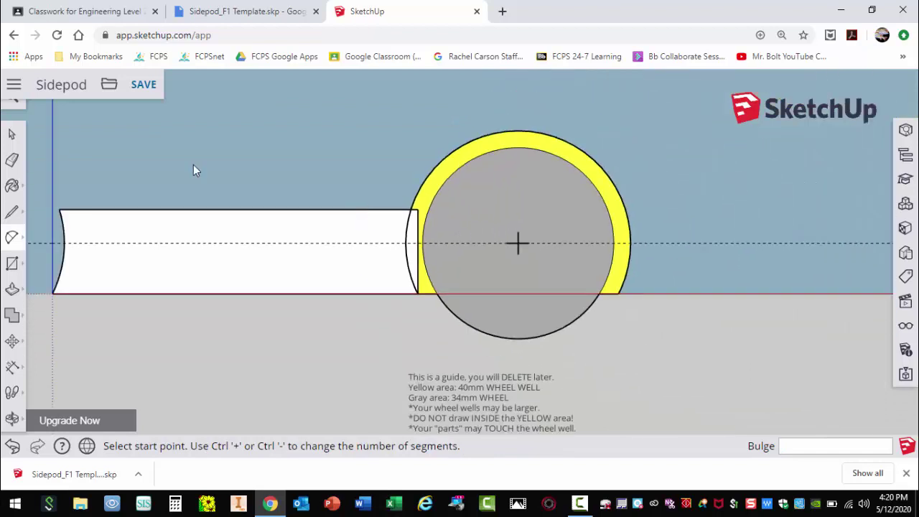
pyautogui.click(12, 133)
pyautogui.click(512, 223)
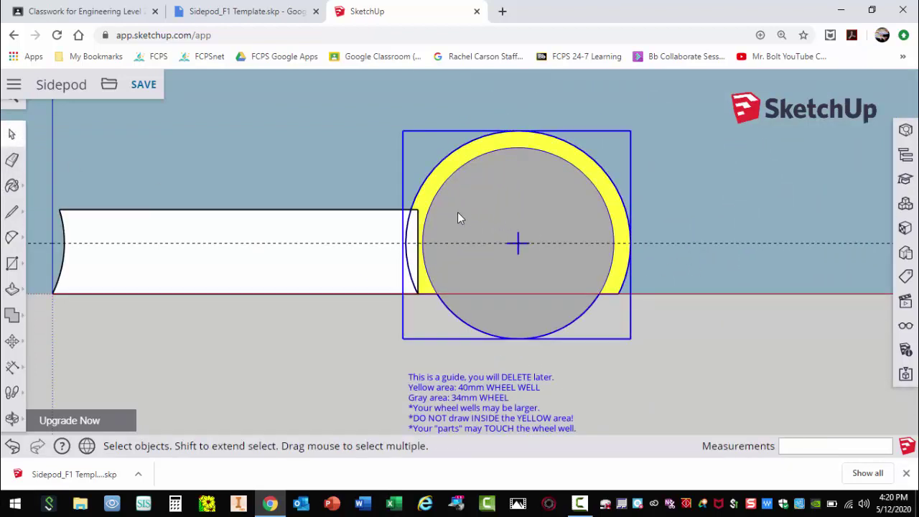
pyautogui.click(14, 342)
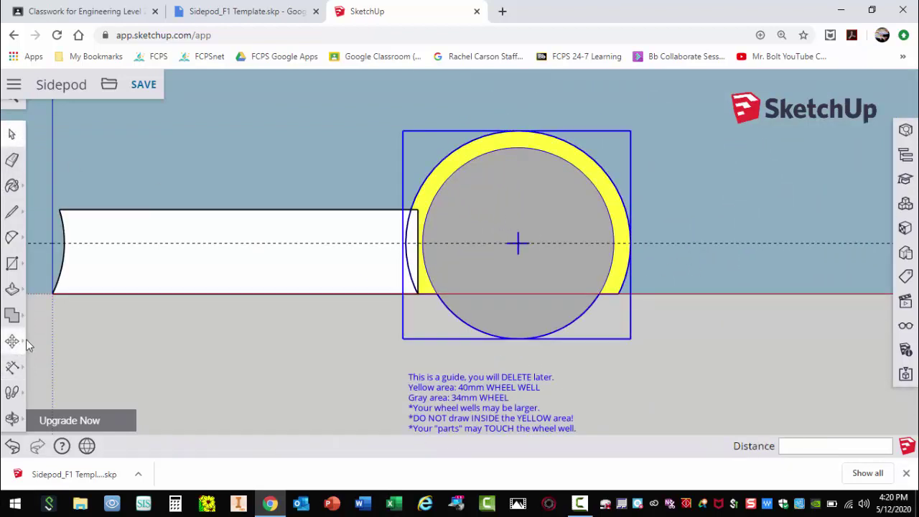
pyautogui.click(518, 243)
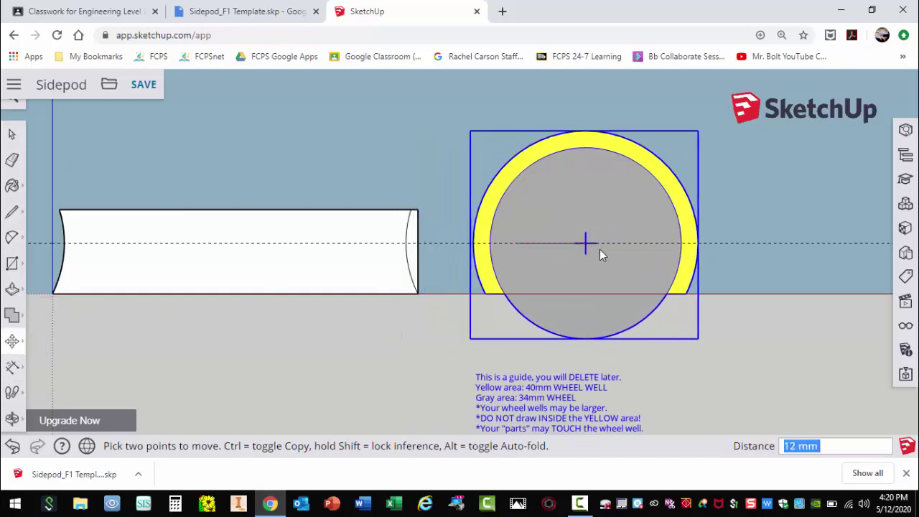
pyautogui.click(602, 250)
pyautogui.scroll(4, 392, 309)
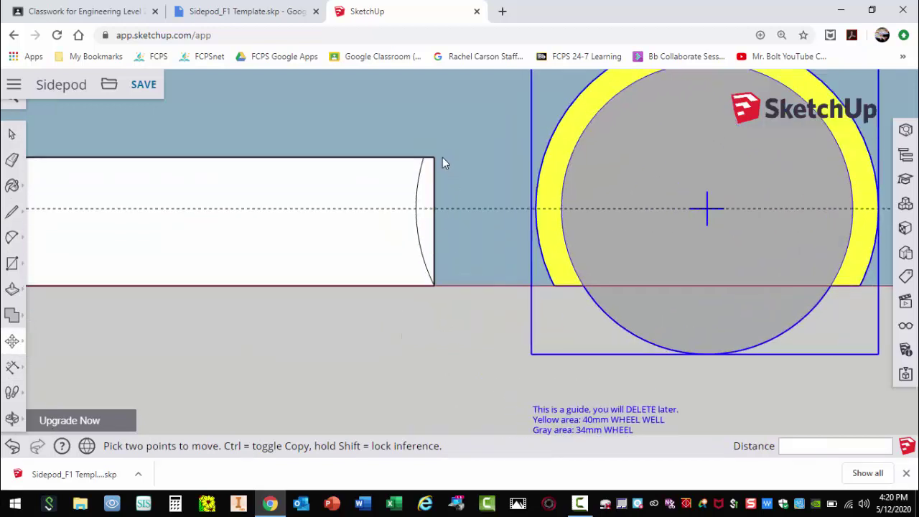
pyautogui.click(12, 161)
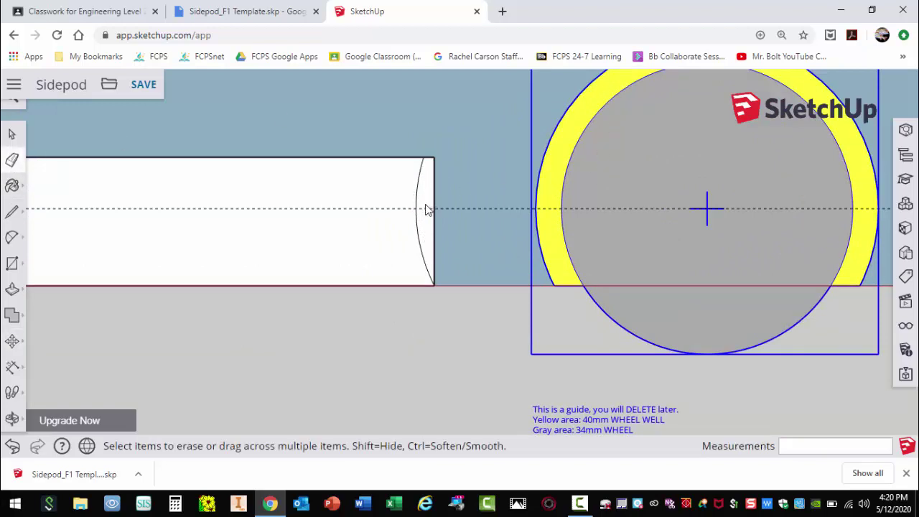
# Erase the straight vertical edge at the sidepod's right end
pyautogui.scroll(4, 425, 201)
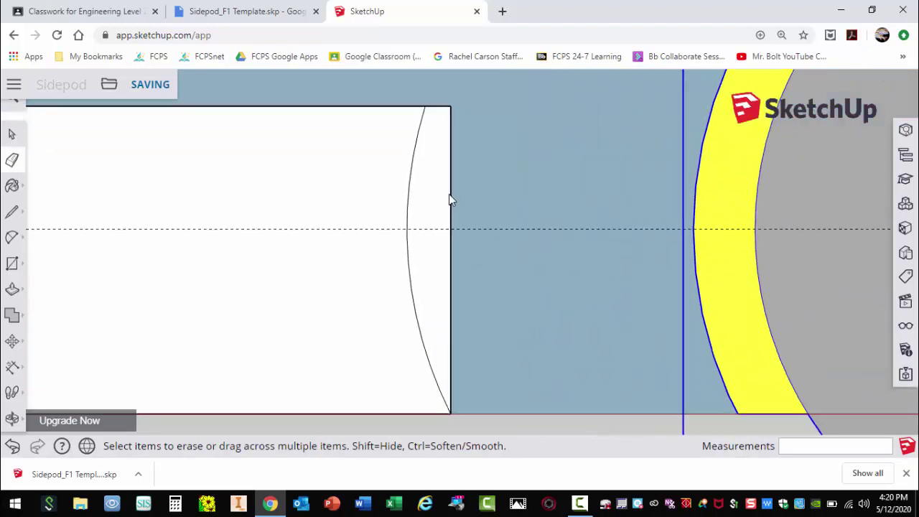
pyautogui.click(451, 196)
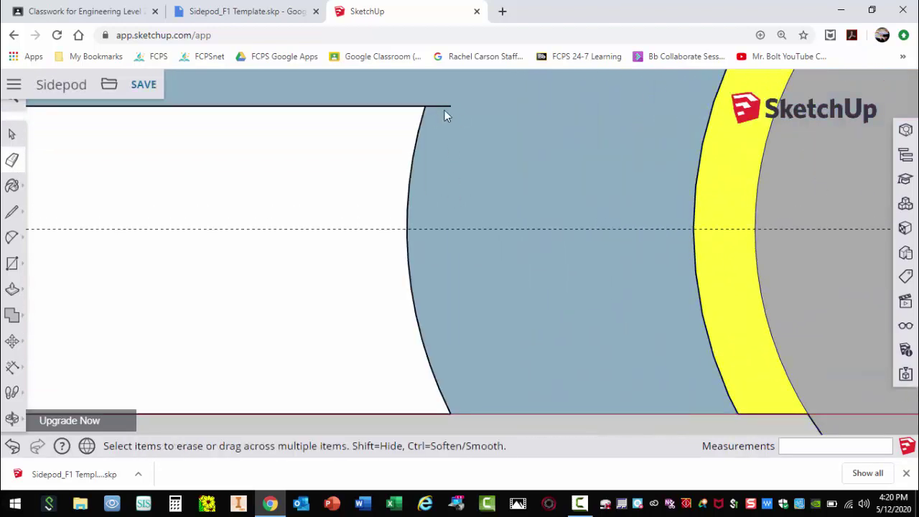
pyautogui.scroll(-5, 589, 158)
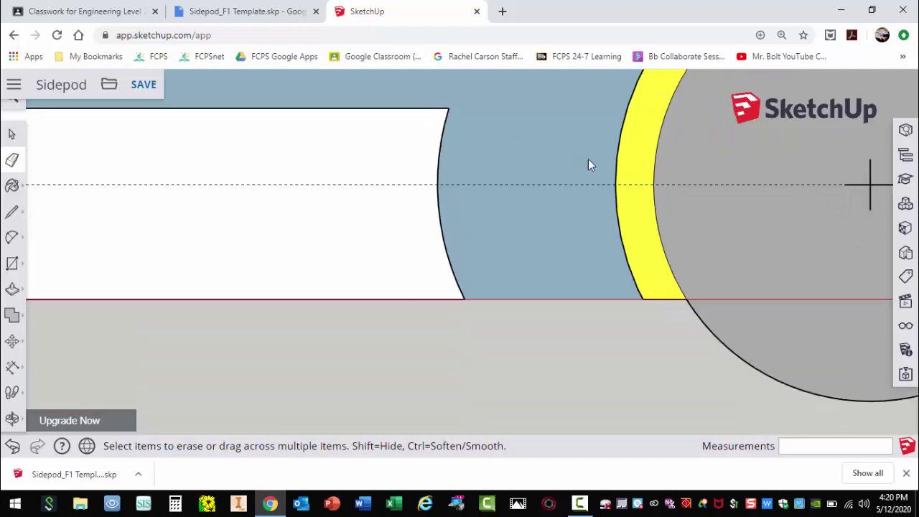
pyautogui.scroll(-2, 704, 208)
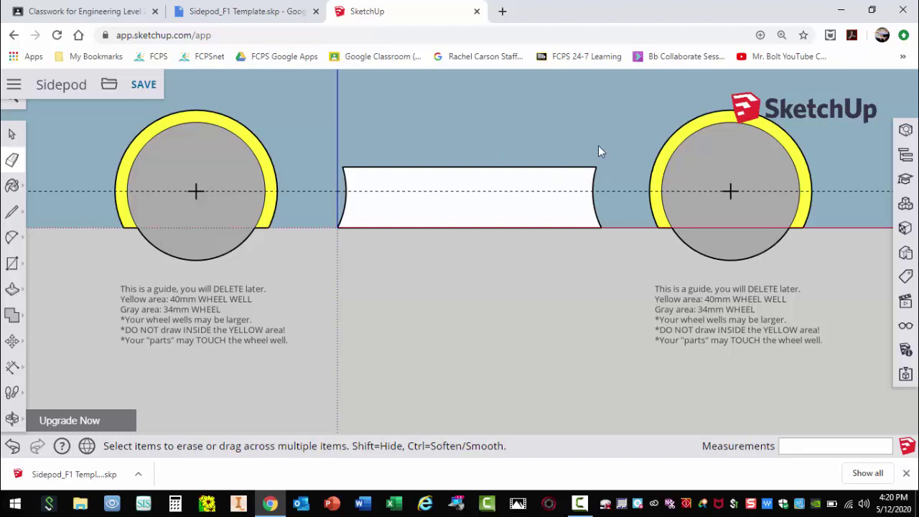
pyautogui.scroll(3, 534, 151)
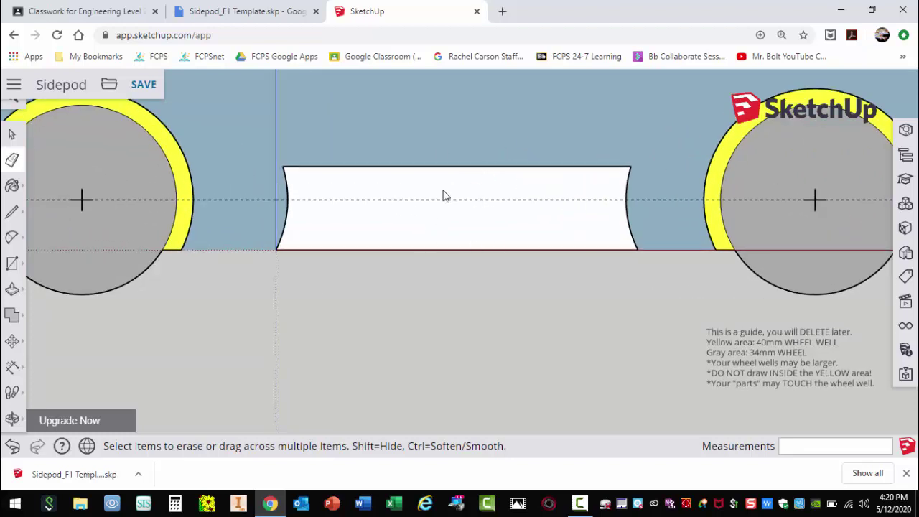
pyautogui.scroll(2, 443, 196)
pyautogui.scroll(-1, 468, 129)
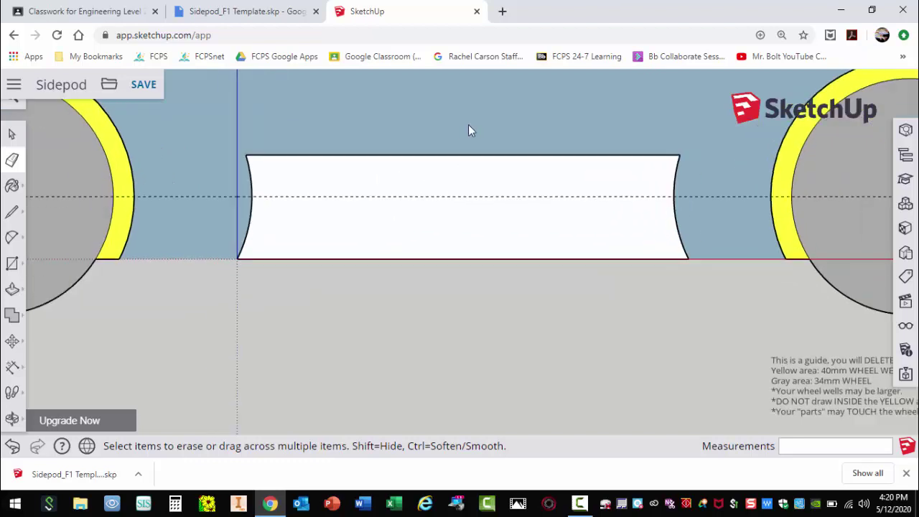
# Draw the bottom bevel: slanted up from the bottom-left corner, level, then down to the bottom-right
pyautogui.click(9, 219)
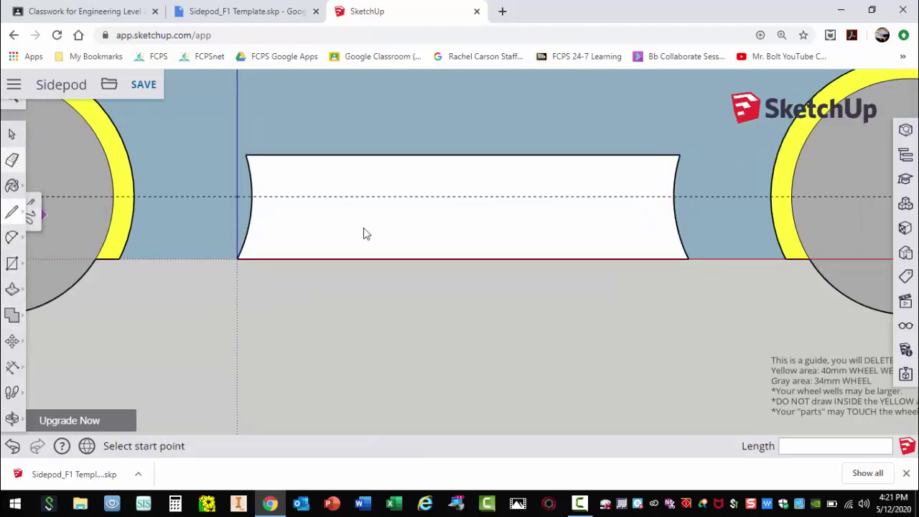
pyautogui.click(237, 259)
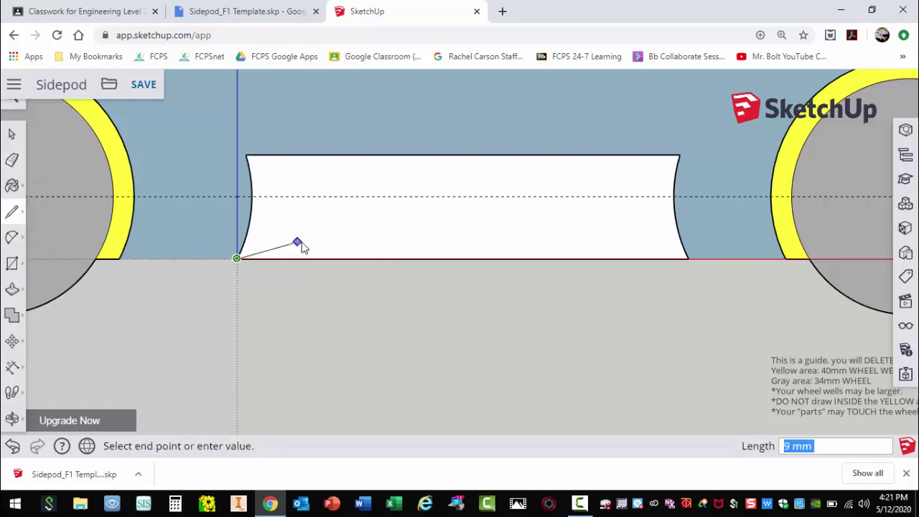
pyautogui.click(302, 240)
pyautogui.click(622, 239)
pyautogui.click(689, 259)
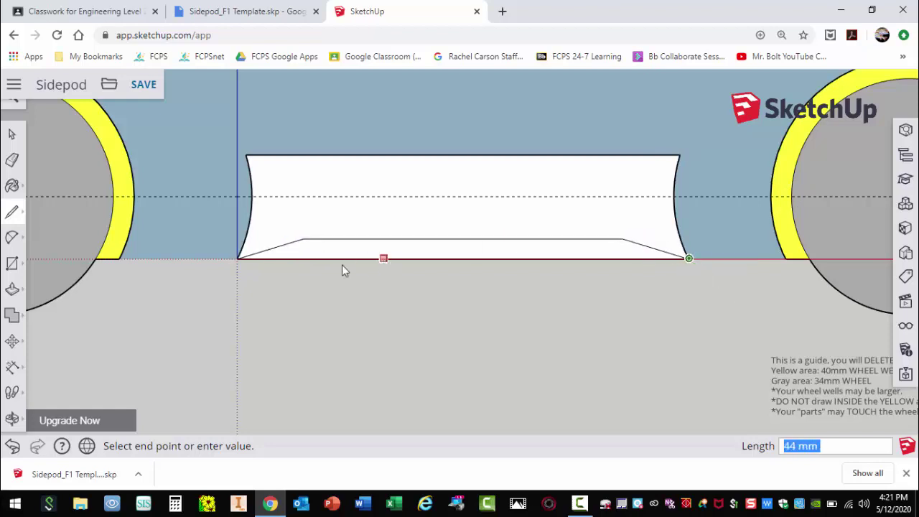
# Draw a two-point arc across the sidepod's top, sagging to the centreline
pyautogui.click(12, 237)
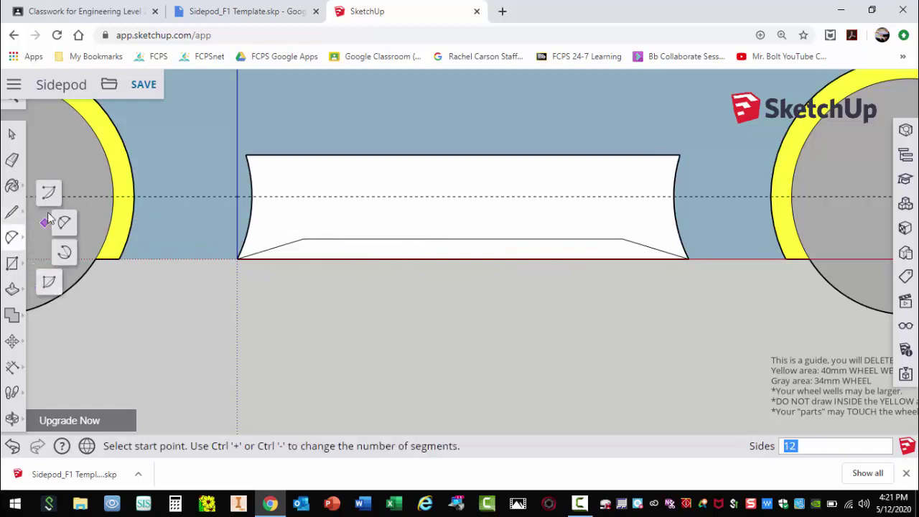
pyautogui.click(246, 155)
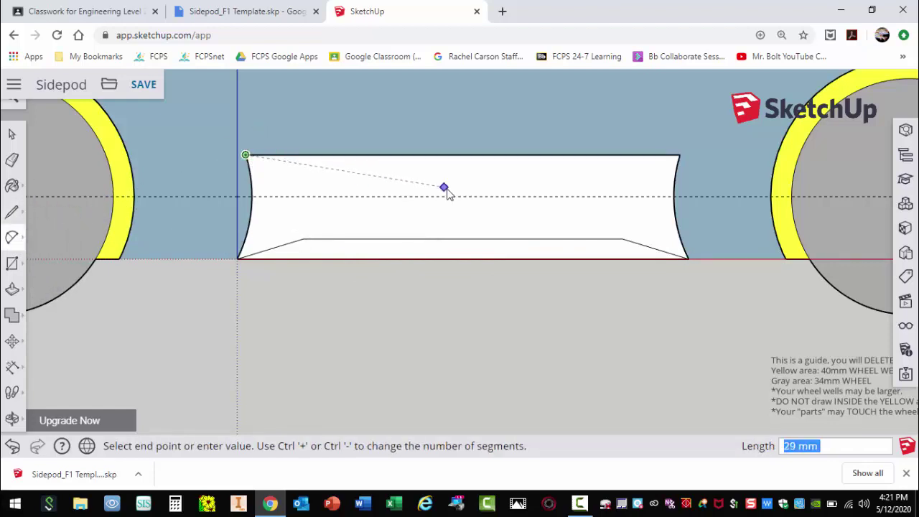
pyautogui.click(451, 191)
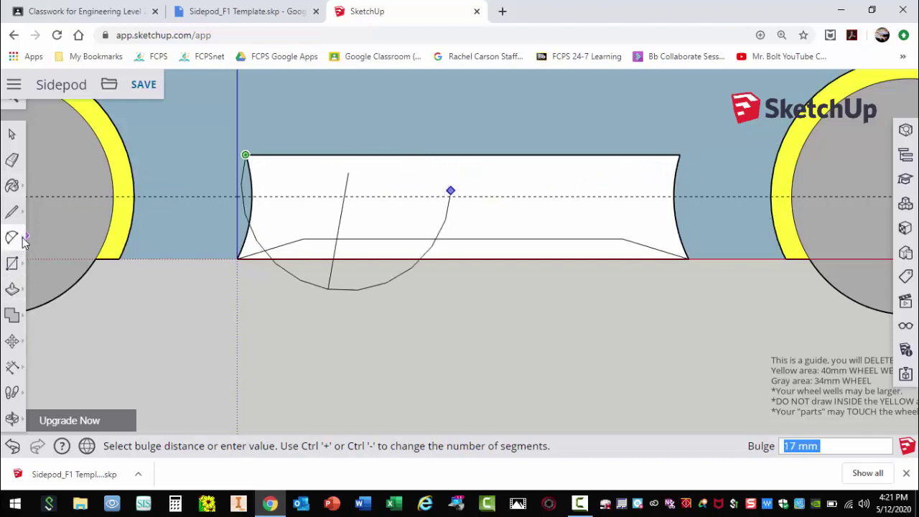
pyautogui.click(24, 240)
pyautogui.click(66, 225)
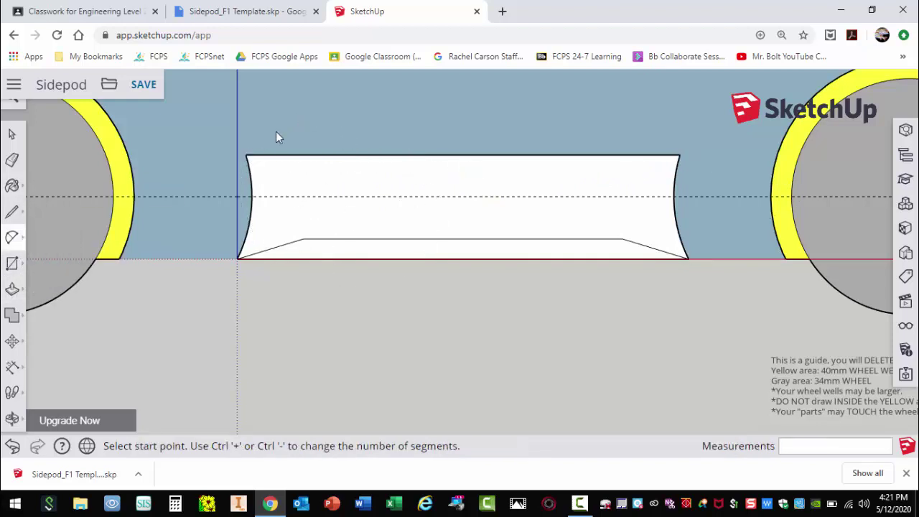
pyautogui.click(246, 155)
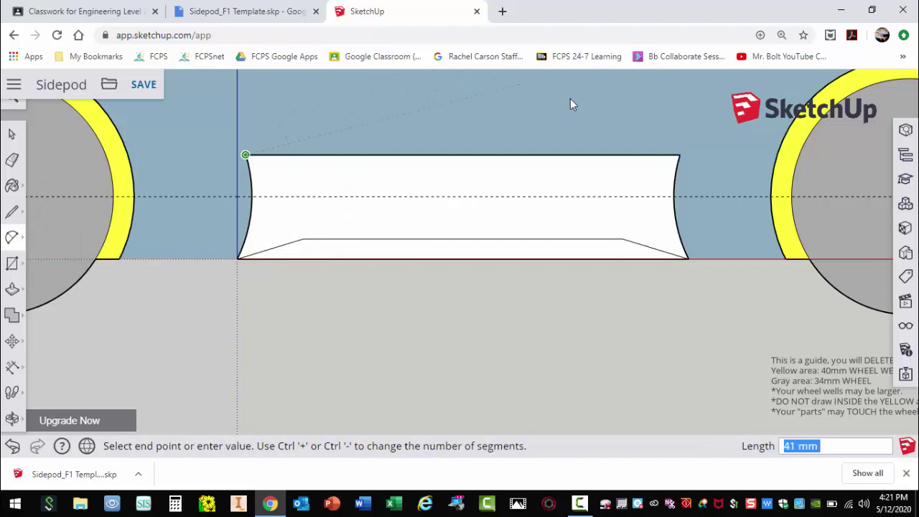
pyautogui.click(680, 155)
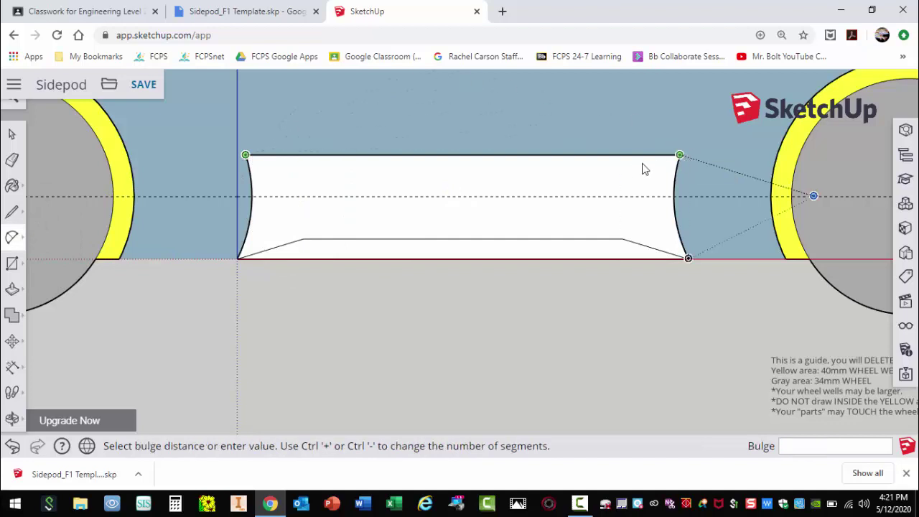
pyautogui.click(474, 197)
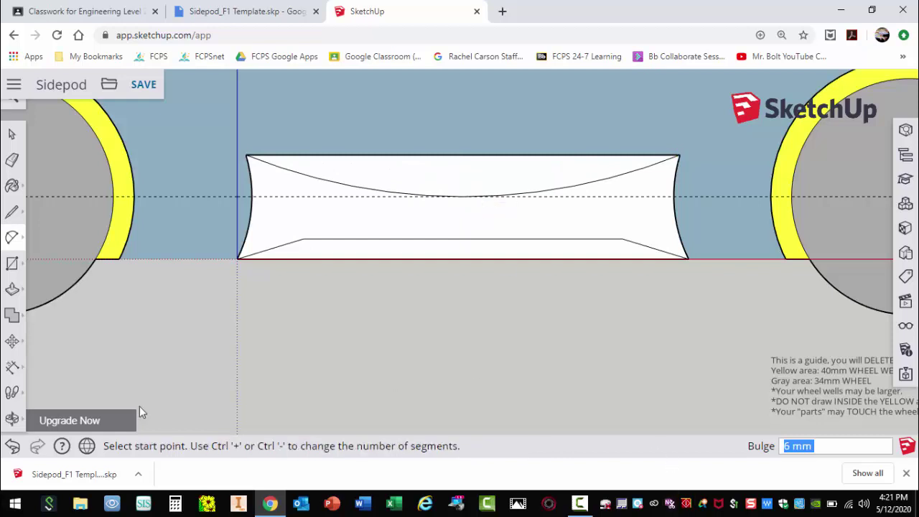
# Erase the sidepod's bottom and top edges, then undo both erasures
pyautogui.click(11, 160)
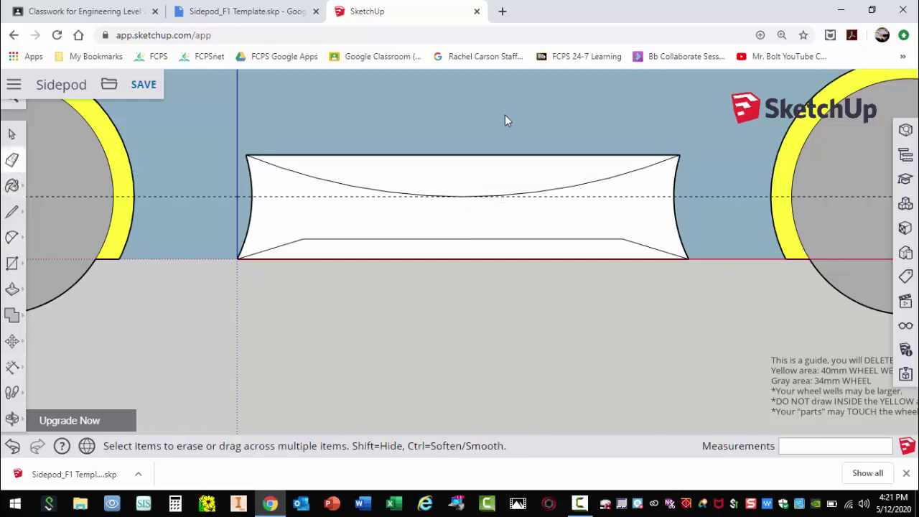
pyautogui.click(471, 259)
pyautogui.click(486, 157)
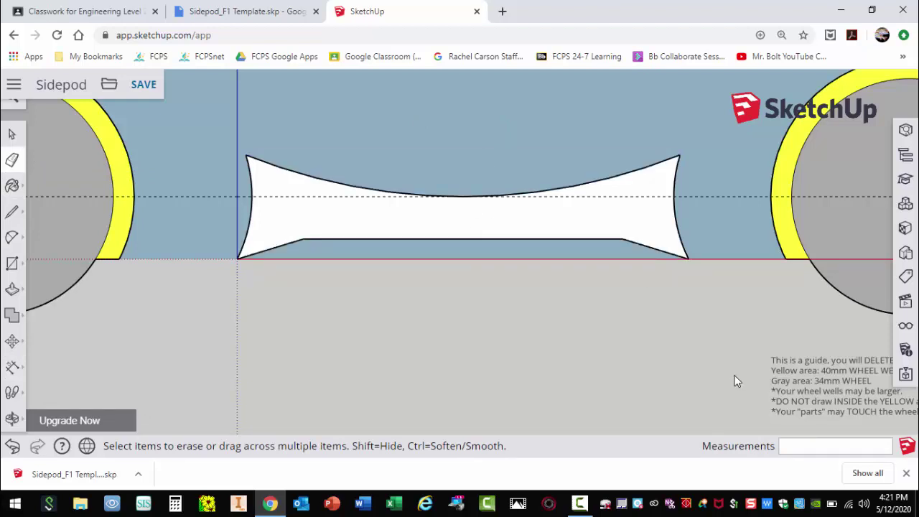
pyautogui.hotkey('ctrl', 'z')
pyautogui.hotkey('ctrl', 'z')
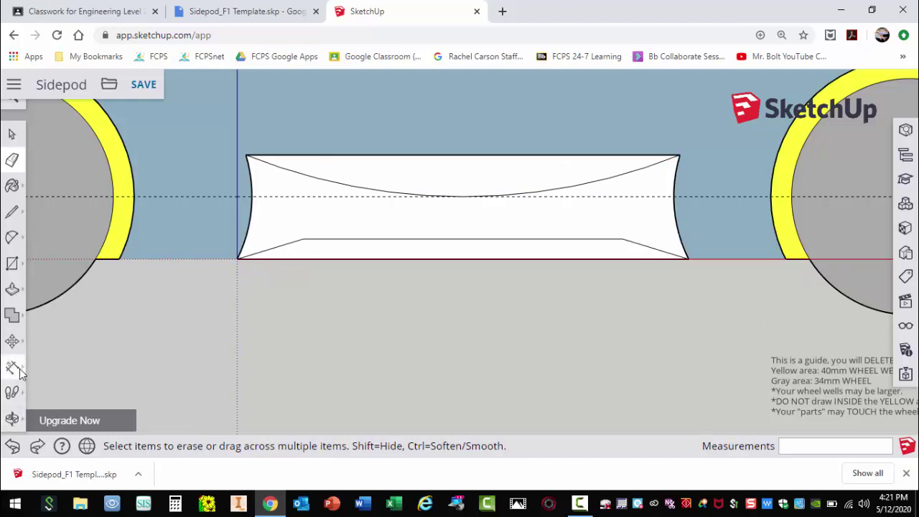
# With Tape Measure, place a guide 2 mm above the sidepod's lower edge
pyautogui.click(18, 369)
pyautogui.click(51, 292)
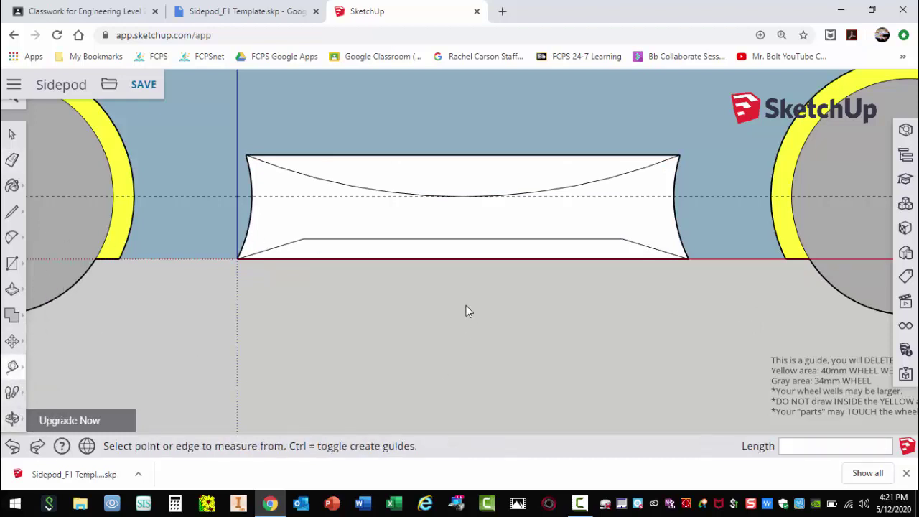
pyautogui.scroll(2, 477, 215)
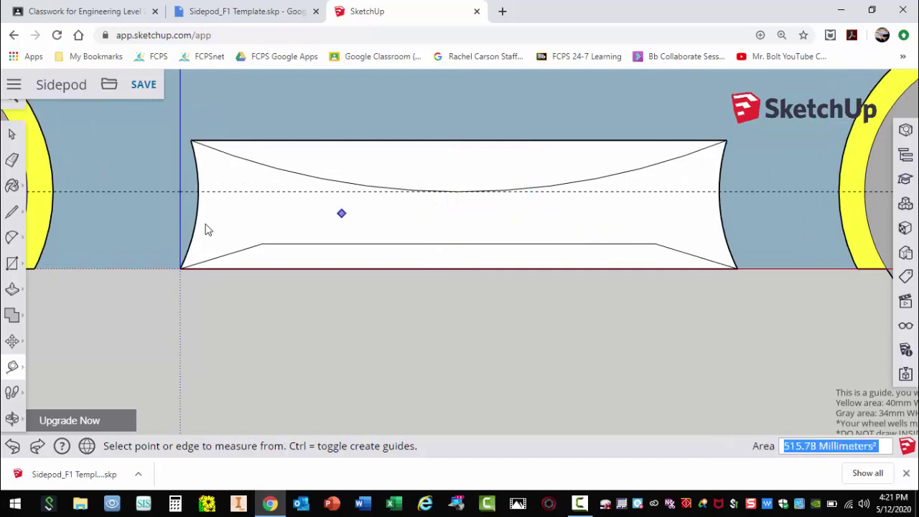
pyautogui.click(461, 247)
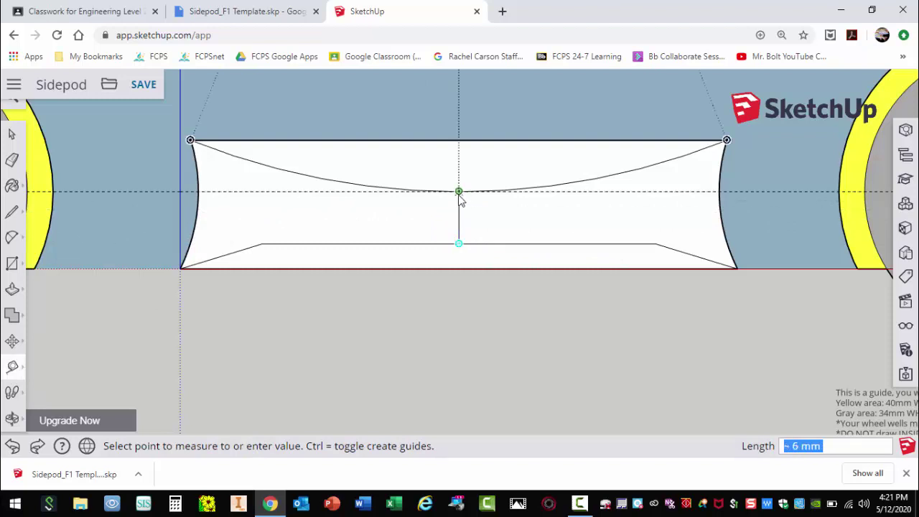
pyautogui.write('25')
pyautogui.press('Return')
# Place the thickness guide 10 mm up from the bevel line's midpoint
pyautogui.click(458, 245)
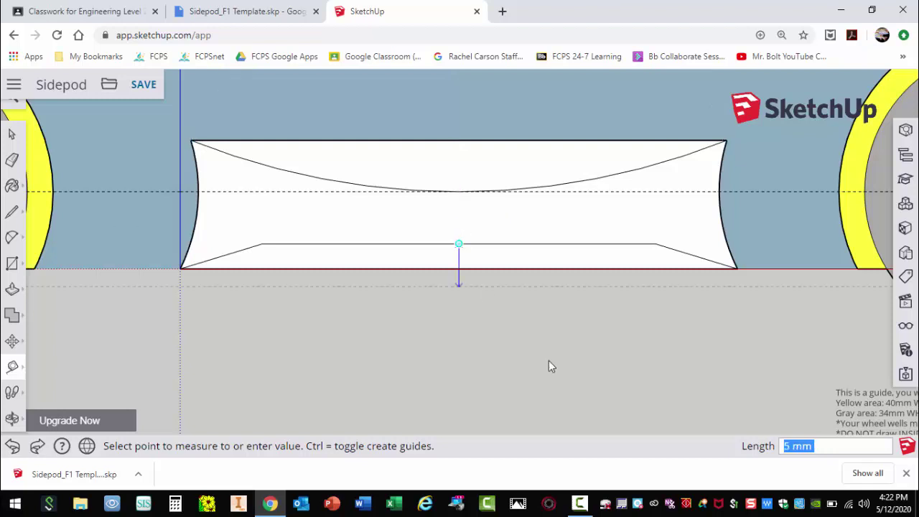
pyautogui.click(463, 247)
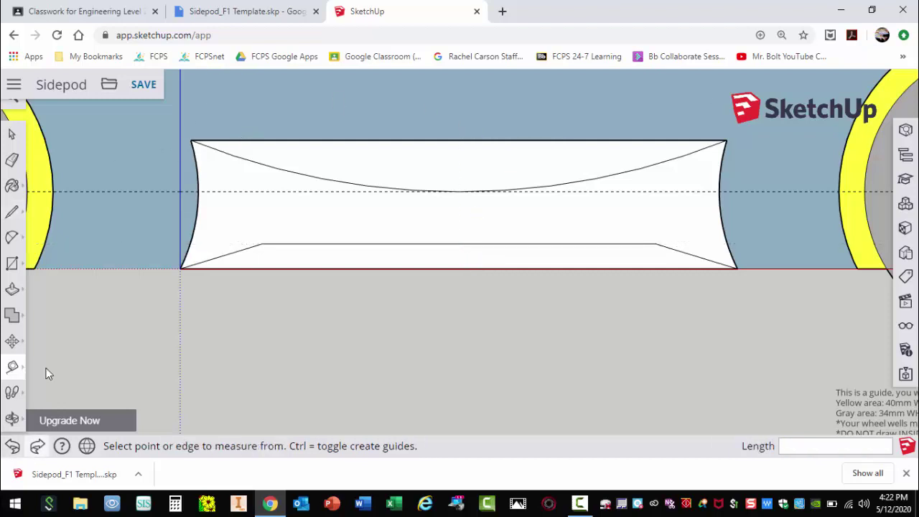
pyautogui.click(13, 368)
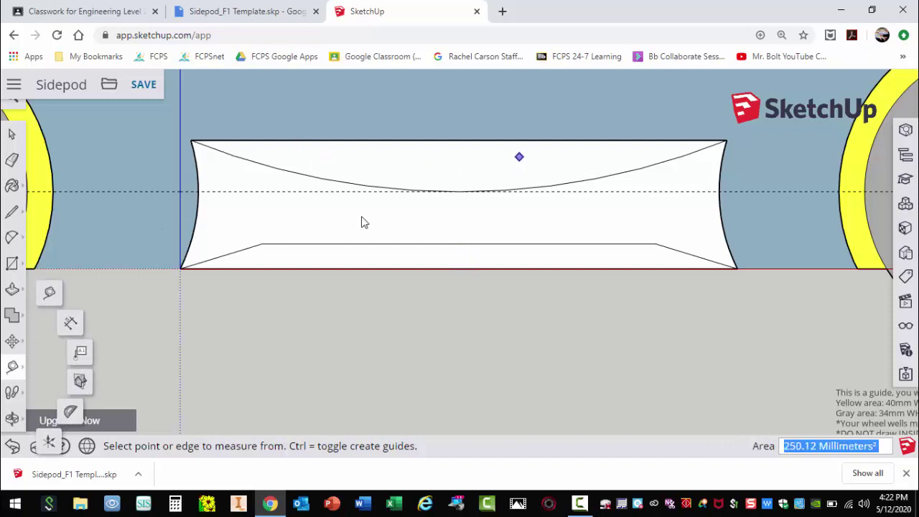
pyautogui.click(50, 295)
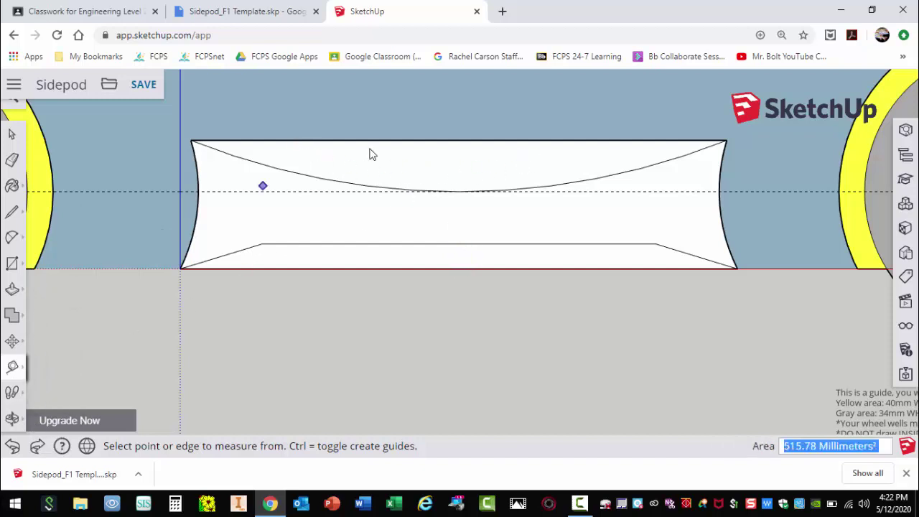
pyautogui.click(464, 252)
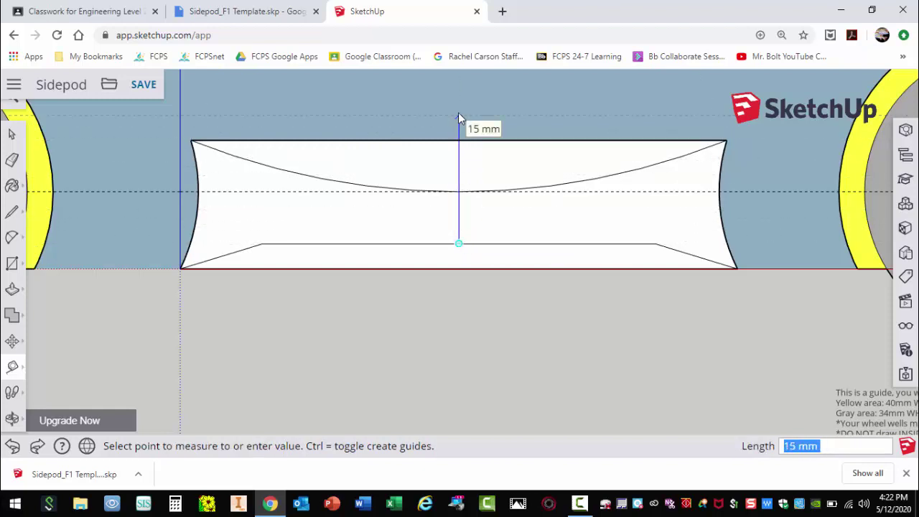
pyautogui.write('10')
pyautogui.press('Return')
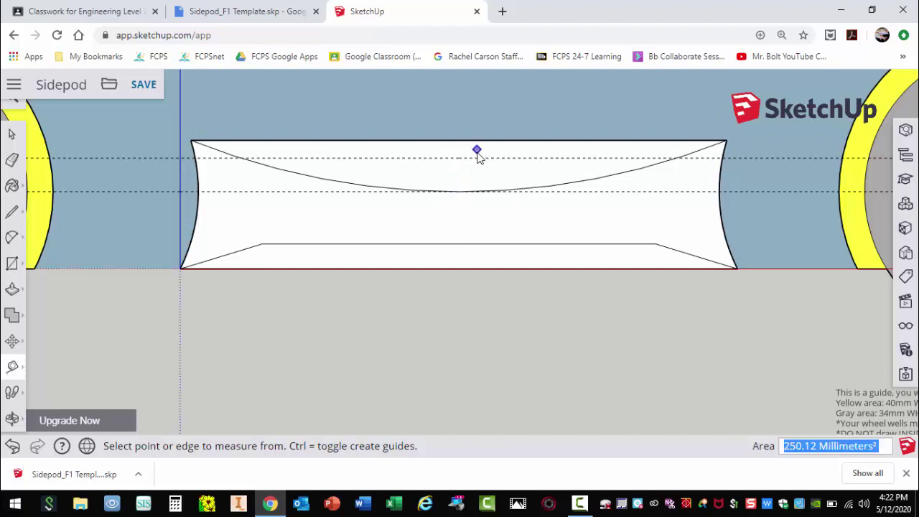
# Erase the inner arc and draw a 2-Point Arc between the top corners dipping to the guide
pyautogui.click(12, 160)
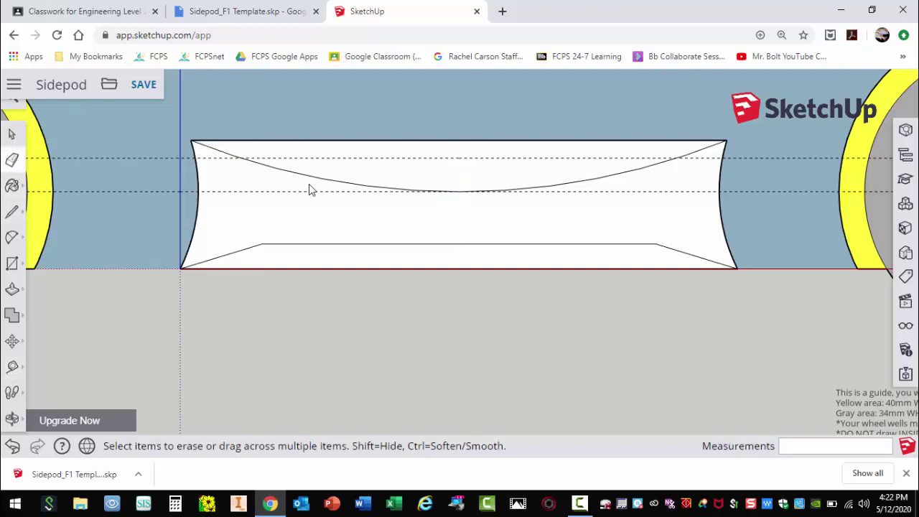
pyautogui.click(310, 181)
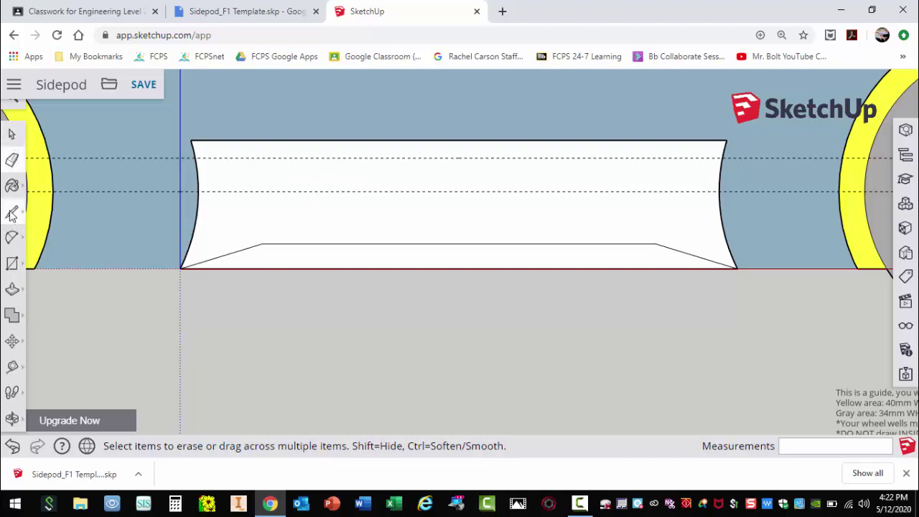
pyautogui.click(12, 238)
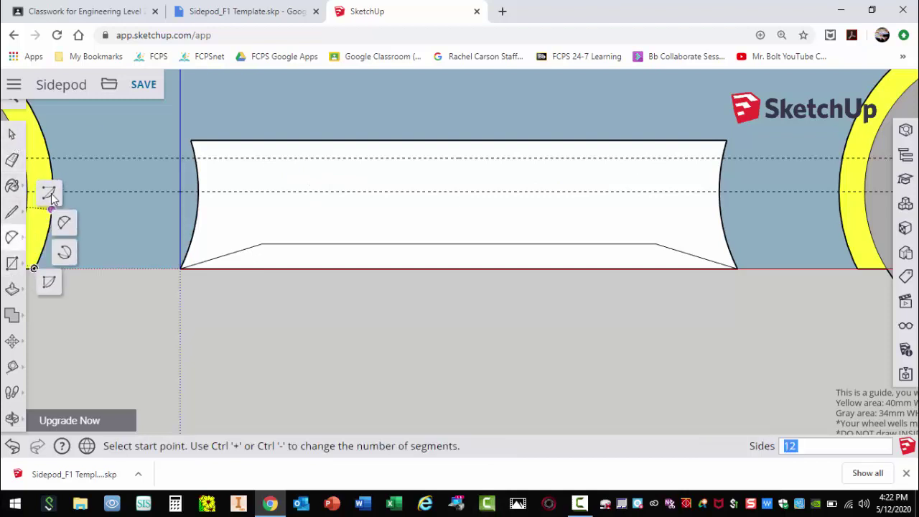
pyautogui.click(49, 194)
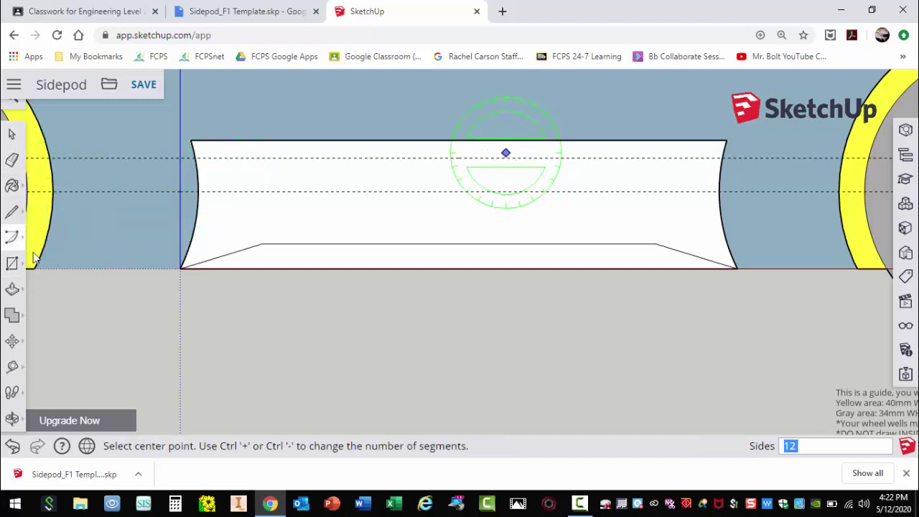
pyautogui.click(12, 242)
pyautogui.click(62, 225)
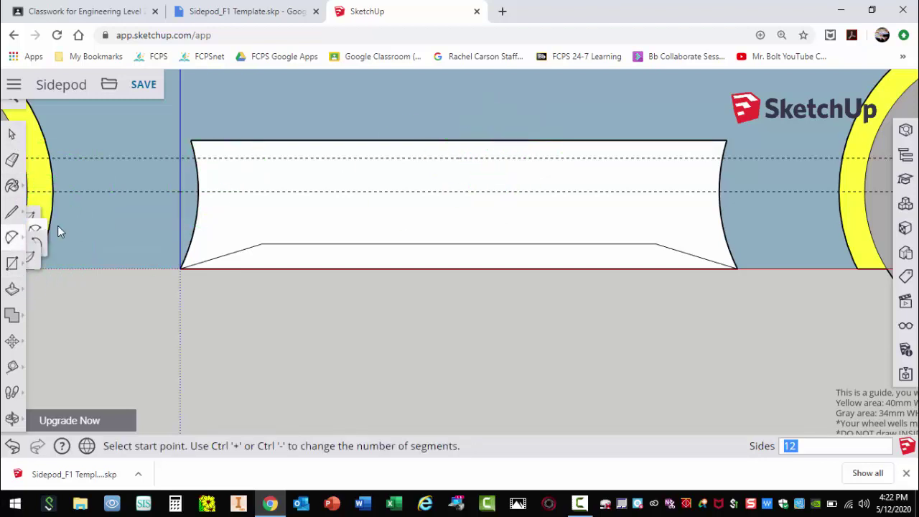
pyautogui.click(189, 140)
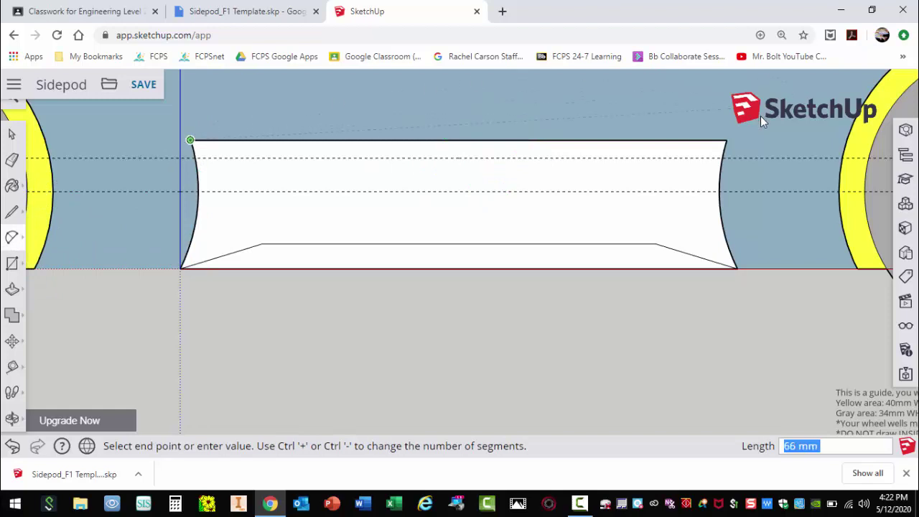
pyautogui.click(727, 141)
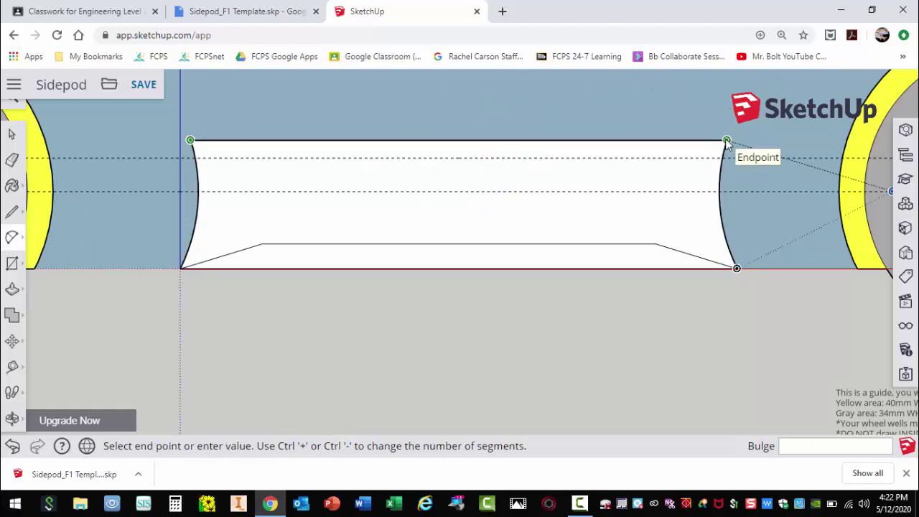
pyautogui.click(459, 158)
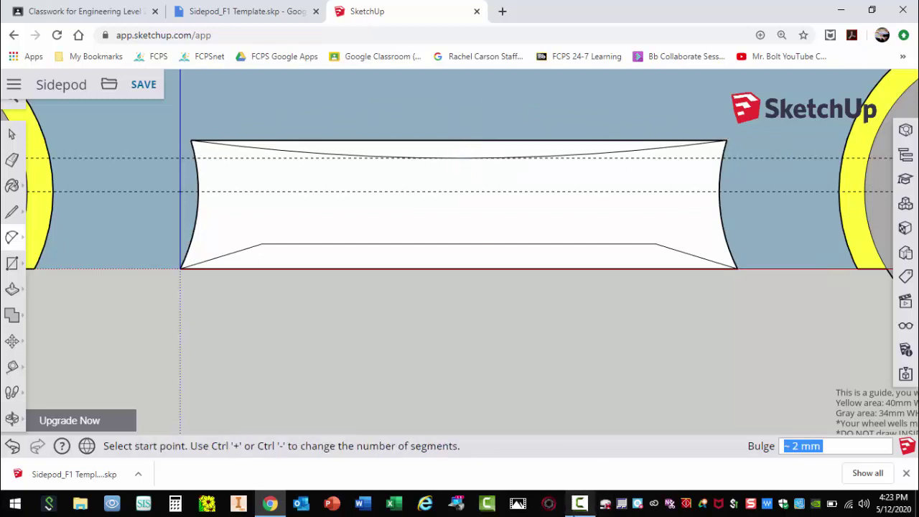
# Confirm 10 mm thickness from the arc's midpoint to the bevel, then erase the straight top and bottom edges
pyautogui.click(13, 368)
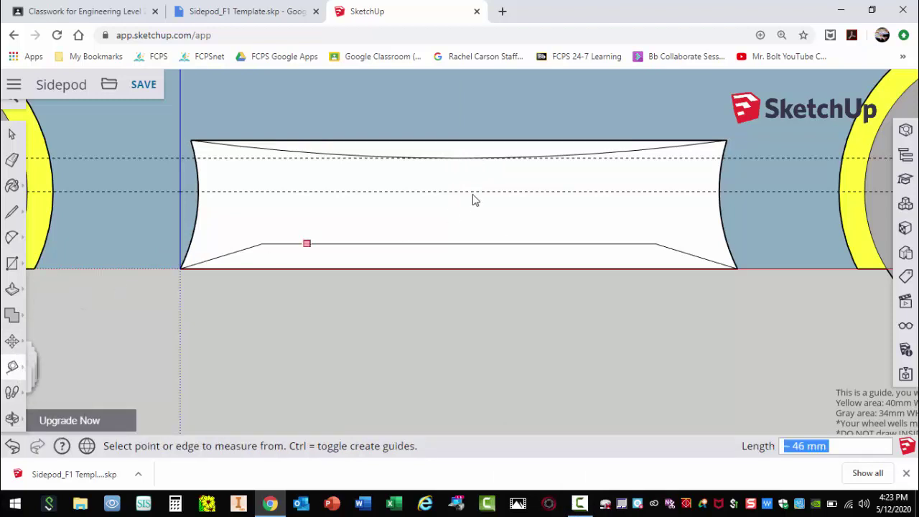
pyautogui.click(459, 158)
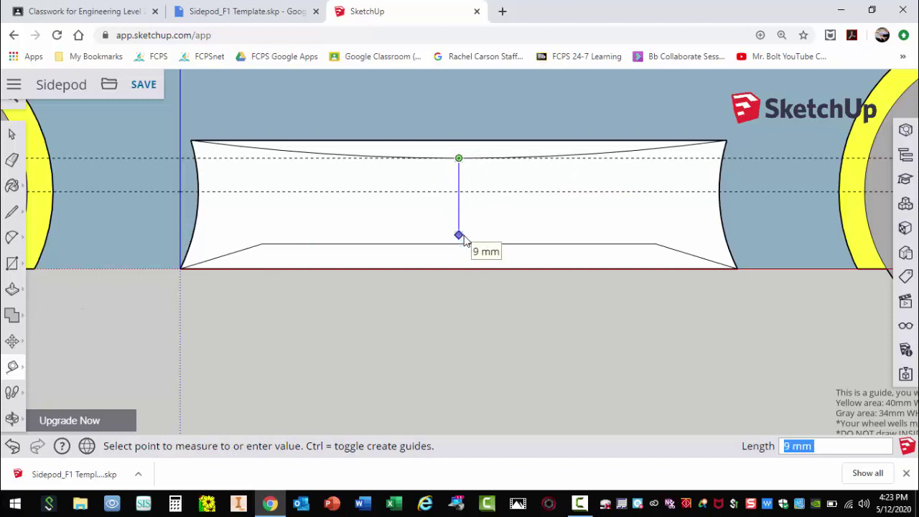
pyautogui.click(461, 236)
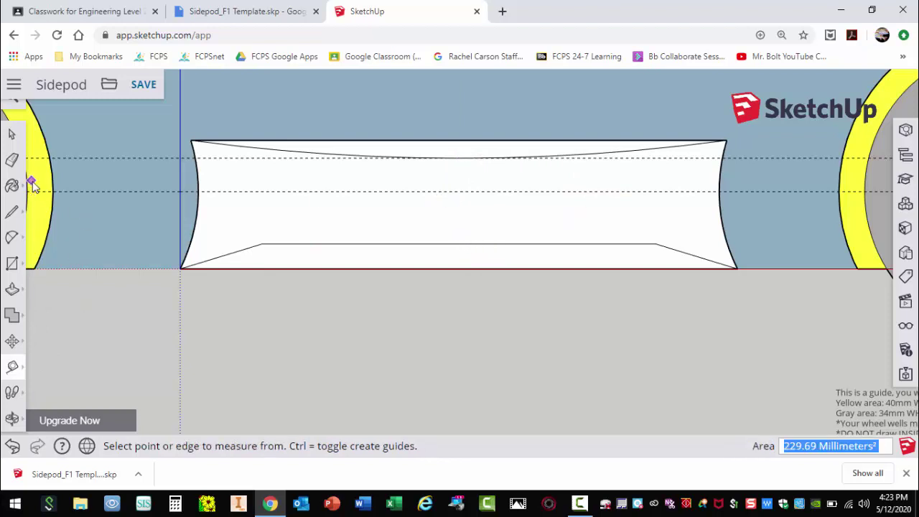
pyautogui.click(14, 160)
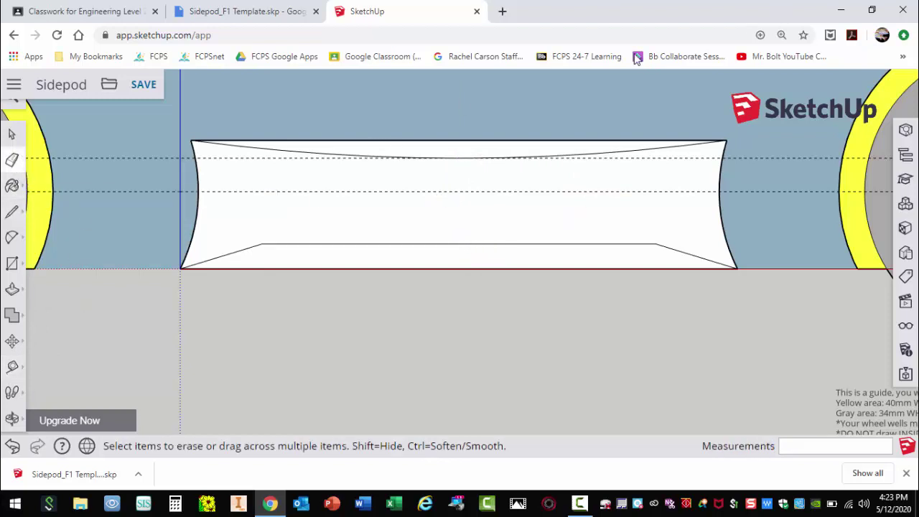
pyautogui.click(483, 140)
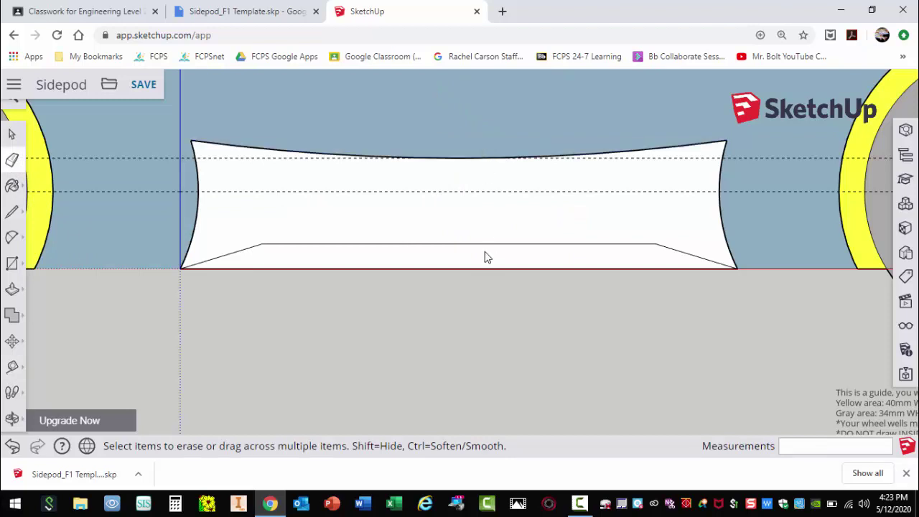
pyautogui.click(469, 270)
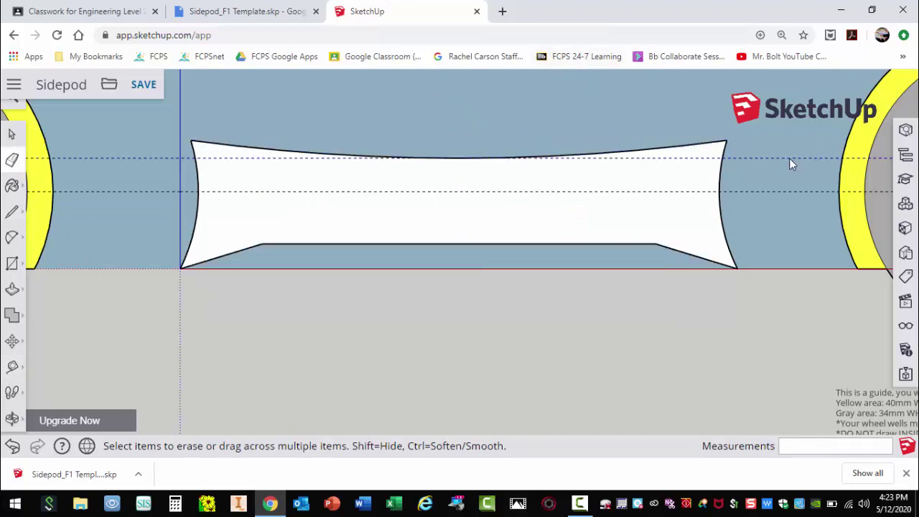
# Zoom out and save the Sidepod model with Ctrl+S
pyautogui.scroll(-4, 493, 241)
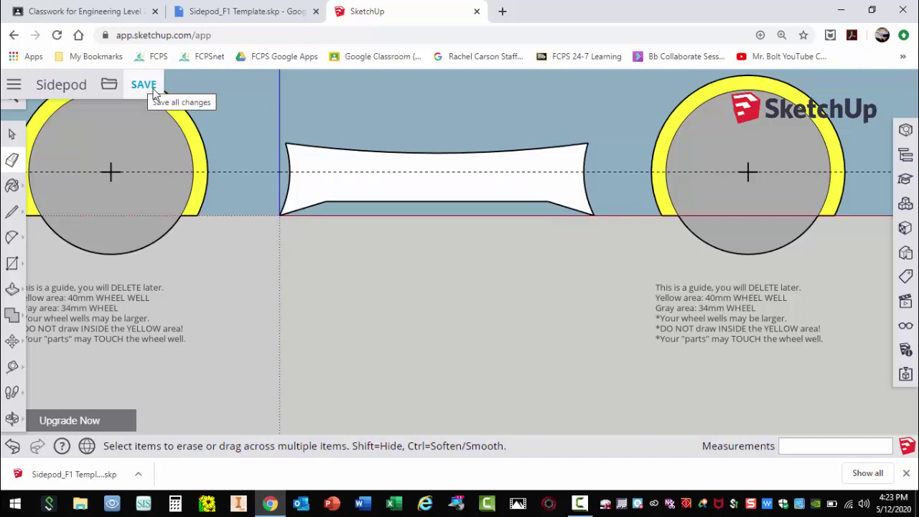
pyautogui.hotkey('ctrl', 's')
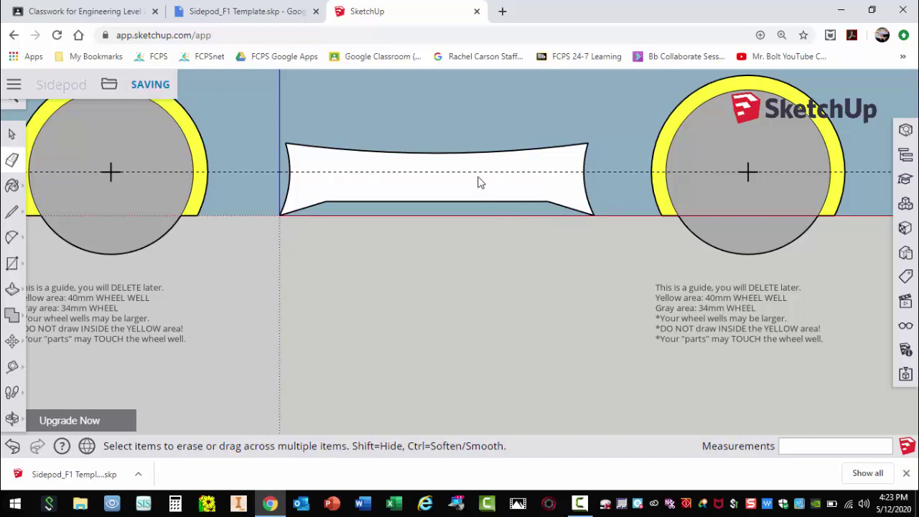